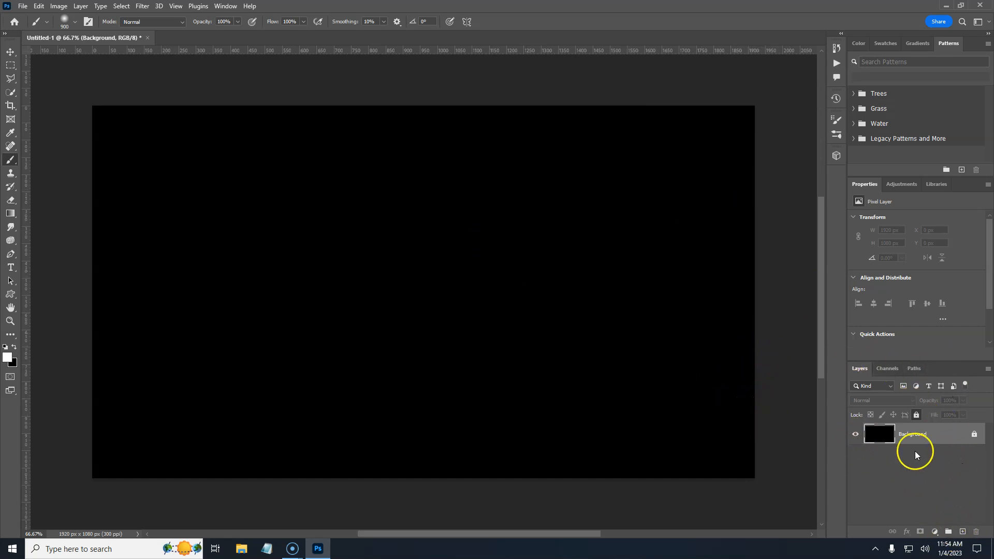
Step: Add a new empty layer above the Background, pick the Brush tool and hide the Background layer
left_click(963, 532)
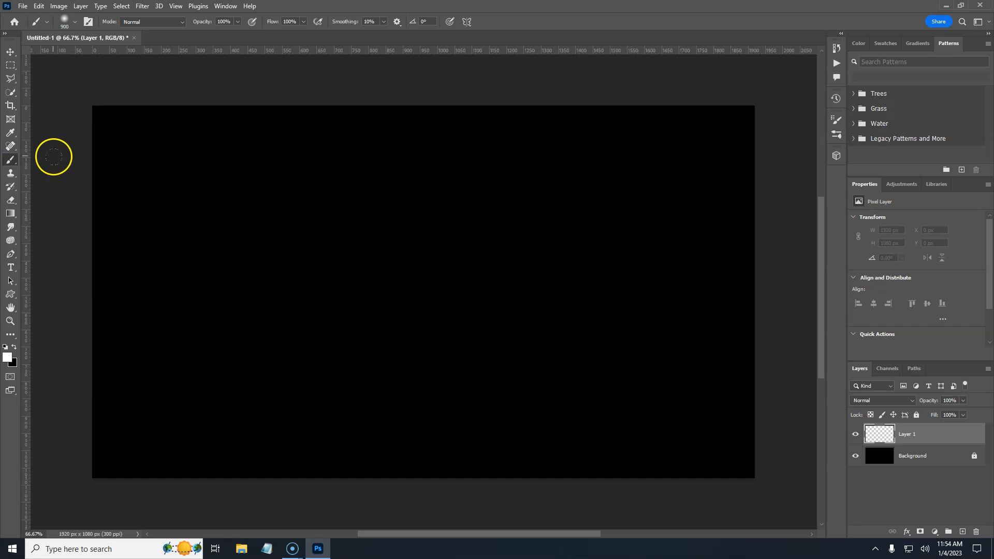
right_click(10, 161)
right_click(10, 159)
left_click(856, 457)
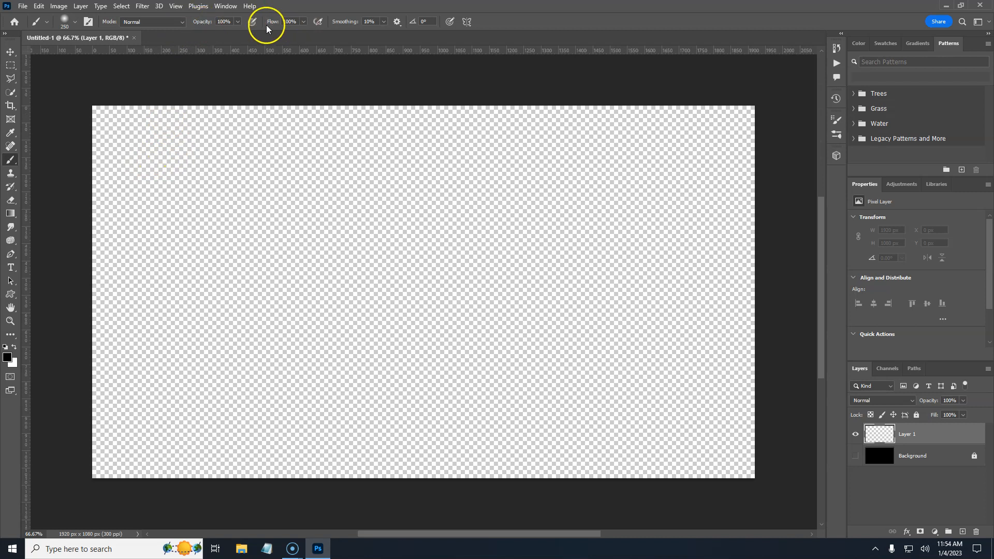
Step: Paint broad soft strokes across the new layer with a 250 px brush in black and in white
mouse_move(80, 202)
left_mouse_down()
mouse_move(188, 144)
mouse_move(644, 100)
left_mouse_up()
mouse_move(767, 173)
left_mouse_down()
mouse_move(211, 225)
mouse_move(34, 356)
mouse_move(375, 380)
mouse_move(882, 376)
mouse_move(436, 444)
mouse_move(198, 168)
mouse_move(255, 469)
mouse_move(534, 160)
mouse_move(719, 159)
mouse_move(516, 458)
mouse_move(303, 49)
mouse_move(162, 392)
mouse_move(70, 261)
mouse_move(148, 46)
mouse_move(127, 292)
mouse_move(297, 405)
mouse_move(381, 143)
mouse_move(571, 237)
mouse_move(603, 353)
mouse_move(576, 377)
mouse_move(231, 380)
mouse_move(284, 145)
mouse_move(361, 104)
mouse_move(231, 320)
mouse_move(280, 333)
mouse_move(158, 330)
mouse_move(697, 216)
mouse_move(786, 231)
mouse_move(721, 258)
mouse_move(736, 280)
mouse_move(715, 286)
mouse_move(473, 308)
mouse_move(300, 369)
mouse_move(265, 399)
mouse_move(137, 433)
mouse_move(227, 453)
mouse_move(439, 455)
mouse_move(537, 372)
mouse_move(661, 66)
left_mouse_up()
mouse_move(639, 159)
left_mouse_down()
mouse_move(301, 188)
mouse_move(90, 125)
mouse_move(168, 186)
mouse_move(140, 174)
mouse_move(62, 224)
left_mouse_up()
left_click(15, 348)
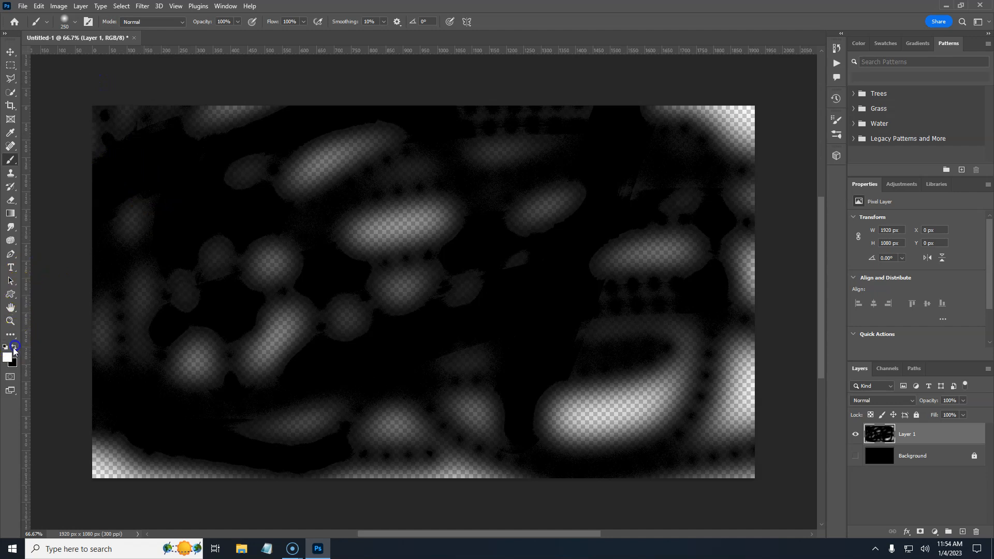
mouse_move(81, 136)
left_mouse_down()
mouse_move(406, 135)
mouse_move(166, 286)
mouse_move(468, 284)
mouse_move(408, 438)
left_mouse_up()
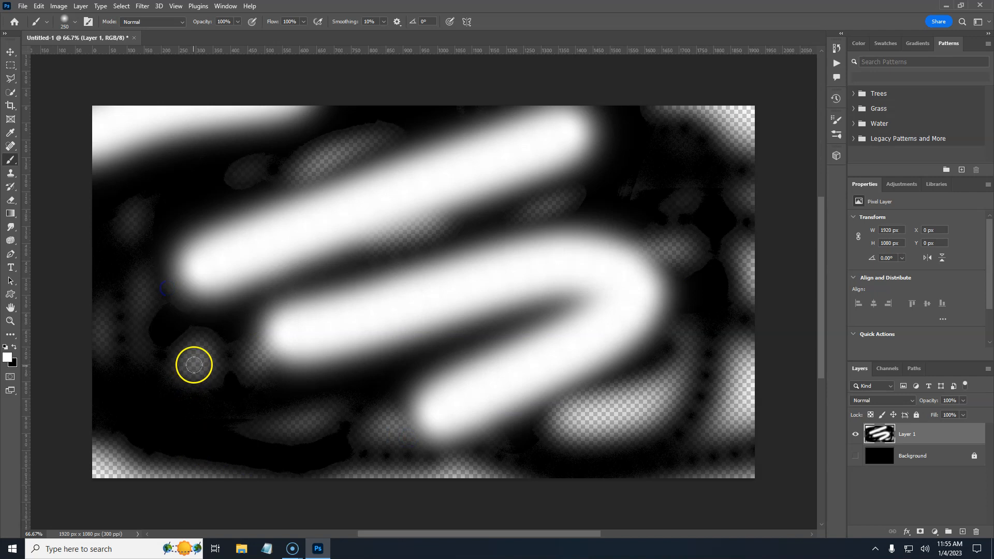
Step: Shrink the brush to 90 px and paint thinner white strokes, a question-mark shape and straight lines
key("bracketleft")
key("bracketleft")
key("bracketleft")
key("bracketleft")
key("bracketleft")
mouse_move(134, 205)
left_mouse_down()
mouse_move(89, 297)
mouse_move(150, 419)
left_mouse_up()
mouse_move(655, 175)
left_mouse_down()
mouse_move(749, 154)
mouse_move(714, 374)
left_mouse_up()
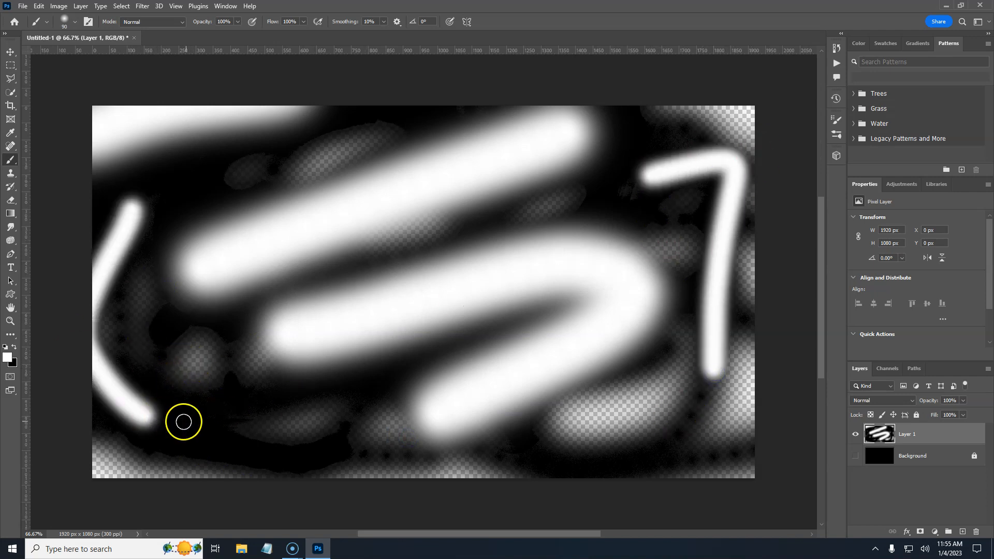
left_click_drag(164, 364, 188, 401)
left_click(206, 439)
left_click_drag(269, 441, 402, 396)
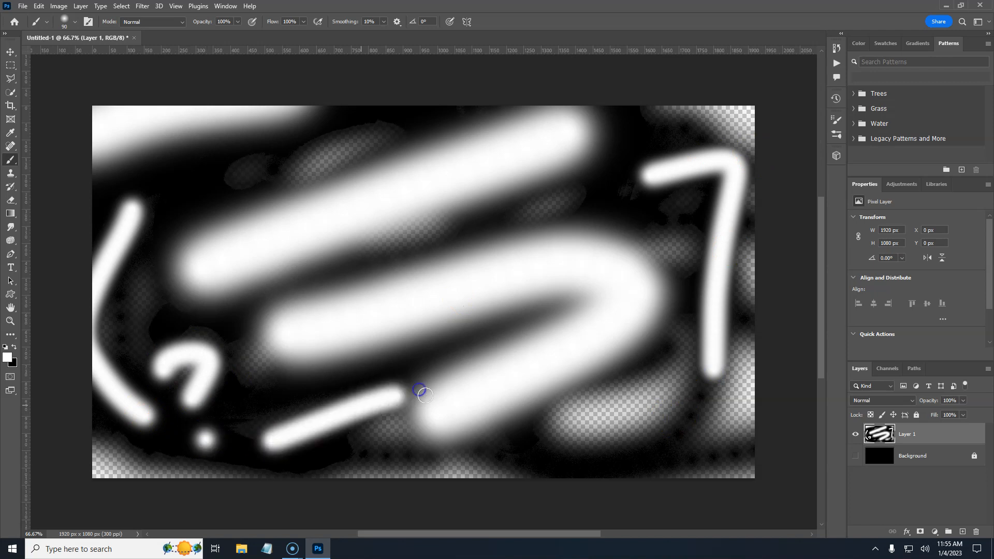
left_click(214, 176)
left_click(420, 129, "shift")
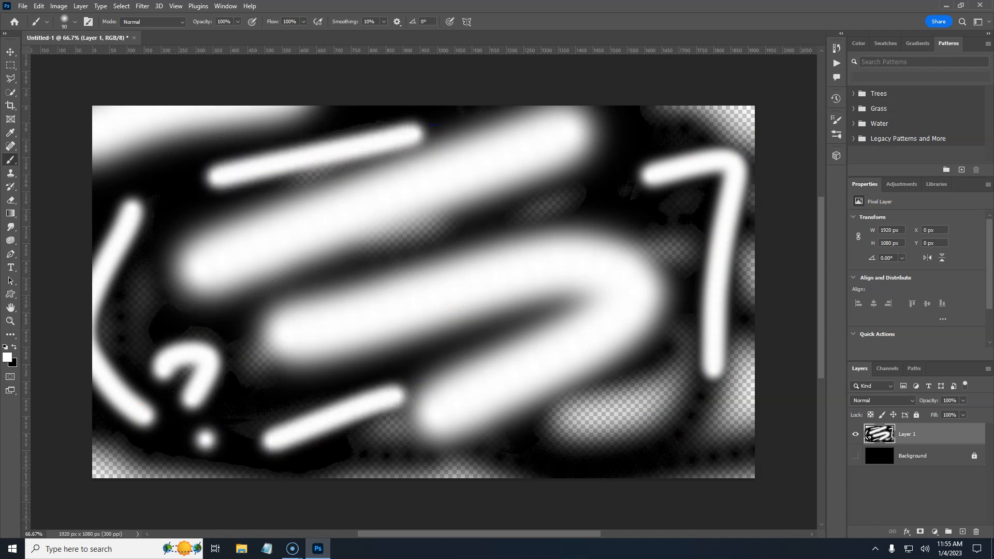
Step: Set the foreground to a mid grey and paint grey strokes around the canvas
left_click(11, 361)
left_click_drag(630, 184, 625, 150)
left_click(849, 76)
mouse_move(613, 187)
left_mouse_down()
mouse_move(397, 243)
mouse_move(415, 235)
mouse_move(333, 275)
mouse_move(495, 224)
left_mouse_up()
left_click_drag(636, 244, 690, 247)
mouse_move(679, 340)
left_mouse_down()
mouse_move(619, 414)
mouse_move(568, 412)
mouse_move(730, 417)
mouse_move(768, 228)
mouse_move(678, 96)
mouse_move(739, 104)
mouse_move(251, 84)
mouse_move(75, 166)
mouse_move(174, 94)
left_mouse_up()
mouse_move(169, 210)
left_mouse_down()
mouse_move(103, 367)
mouse_move(152, 372)
mouse_move(155, 320)
mouse_move(265, 329)
mouse_move(245, 416)
mouse_move(222, 424)
mouse_move(168, 478)
mouse_move(279, 491)
mouse_move(519, 467)
mouse_move(397, 423)
mouse_move(520, 465)
mouse_move(717, 469)
mouse_move(778, 456)
mouse_move(761, 415)
mouse_move(726, 492)
left_mouse_up()
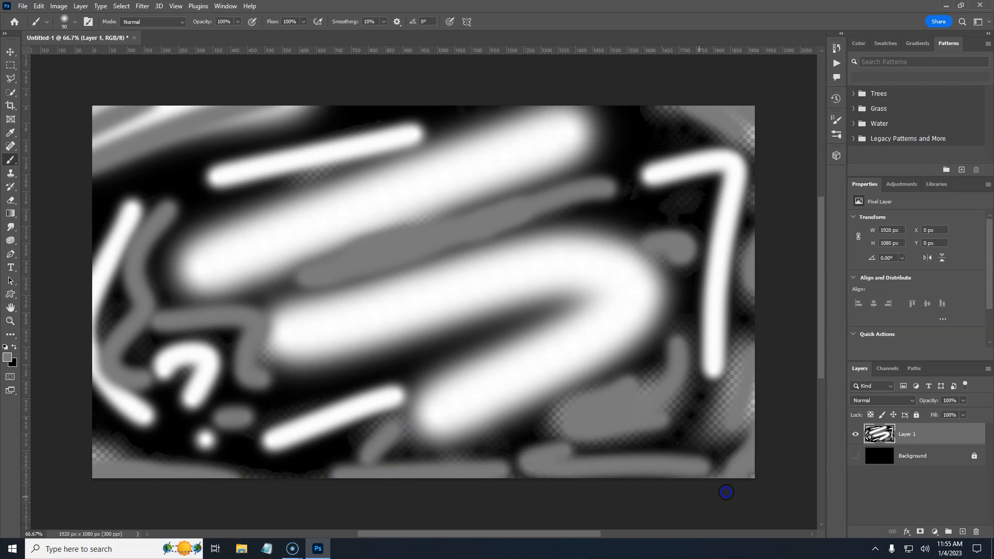
left_click_drag(690, 318, 650, 378)
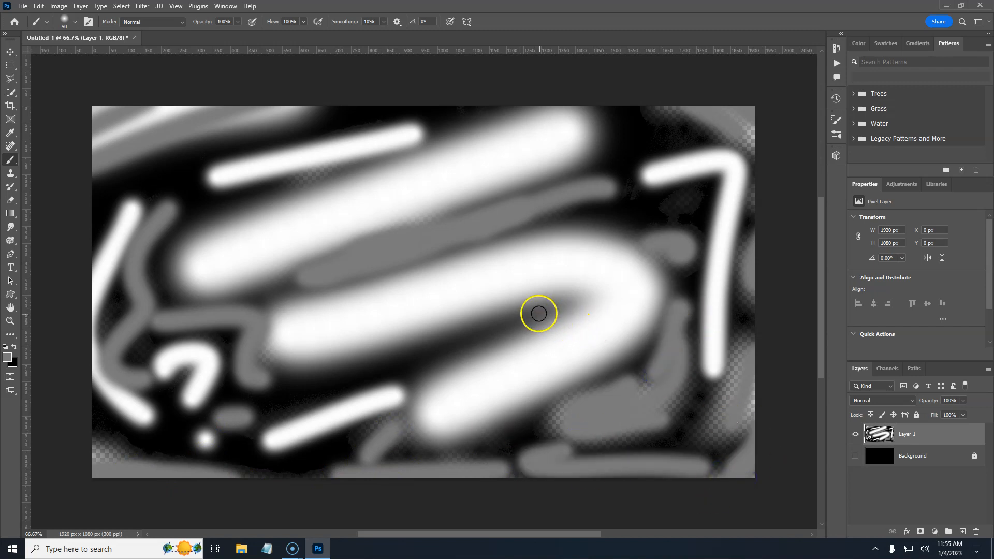
Step: Switch the foreground to black and paint a short black stroke over the upper white line
key("x")
left_click_drag(246, 182, 394, 161)
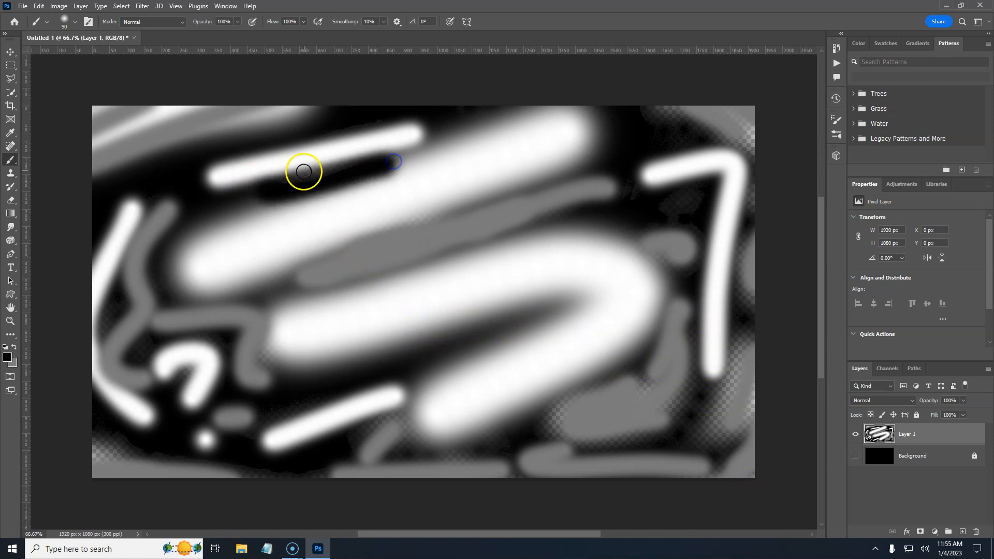
left_click_drag(304, 172, 321, 170)
Step: Enlarge the brush to 300 px and paint more soft black strokes near the edges
key("bracketright")
key("bracketright")
key("bracketright")
key("bracketright")
key("bracketright")
key("bracketright")
mouse_move(265, 332)
left_mouse_down()
mouse_move(266, 358)
mouse_move(295, 379)
left_mouse_up()
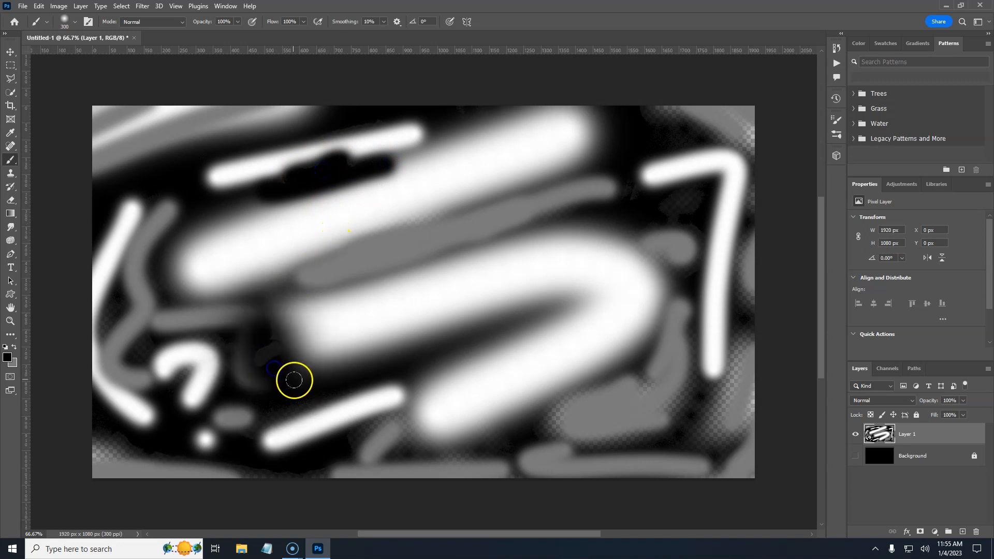
mouse_move(686, 393)
left_mouse_down()
mouse_move(714, 391)
mouse_move(751, 318)
mouse_move(741, 125)
left_mouse_up()
left_click_drag(655, 105, 759, 165)
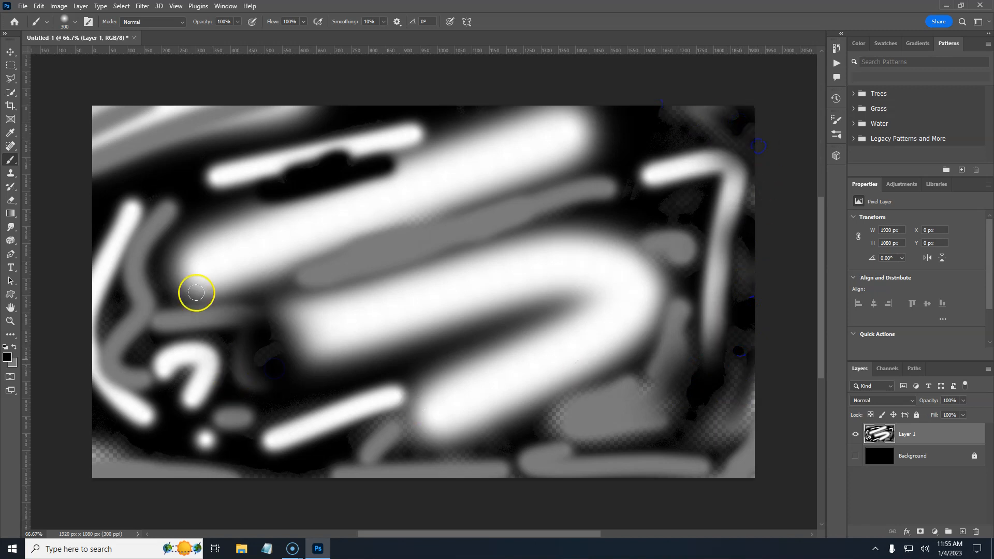
Step: Switch to a hard round brush and paint two large black blobs across the middle
left_click(66, 22)
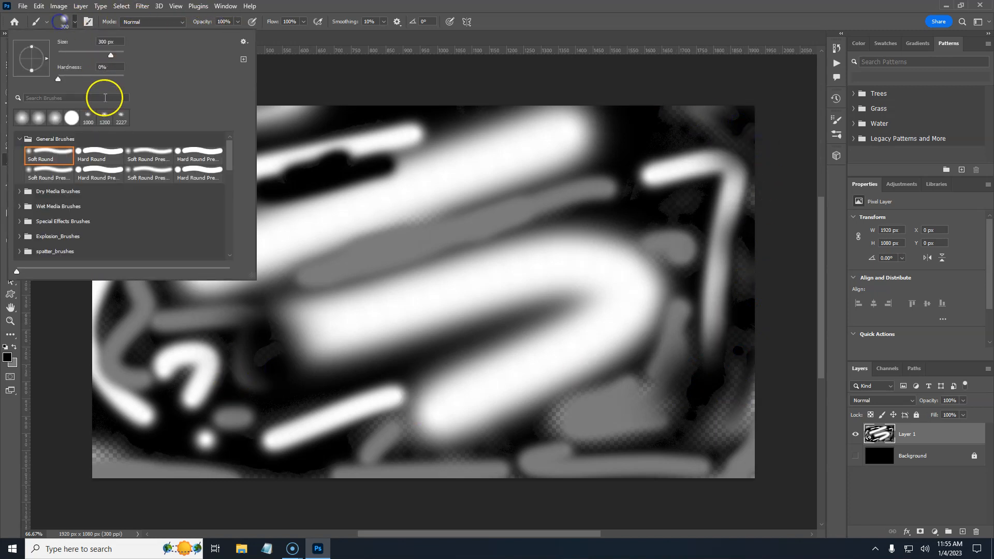
left_click(311, 194)
mouse_move(357, 196)
left_mouse_down()
mouse_move(402, 201)
mouse_move(392, 204)
mouse_move(513, 151)
left_mouse_up()
mouse_move(545, 336)
left_mouse_down()
mouse_move(371, 352)
mouse_move(353, 428)
left_mouse_up()
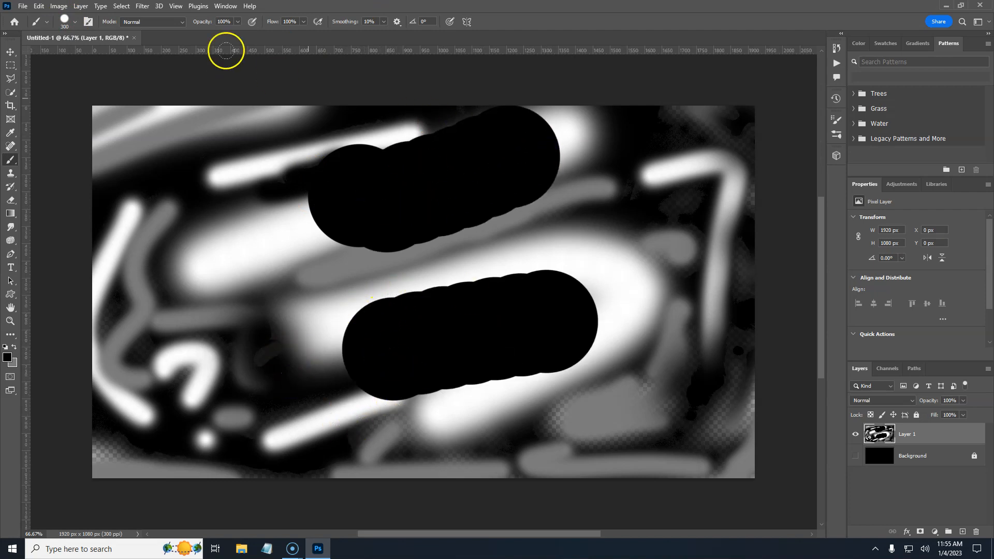
Step: Switch back to the soft round brush and paint grey strokes blending over the black blobs
left_click(75, 22)
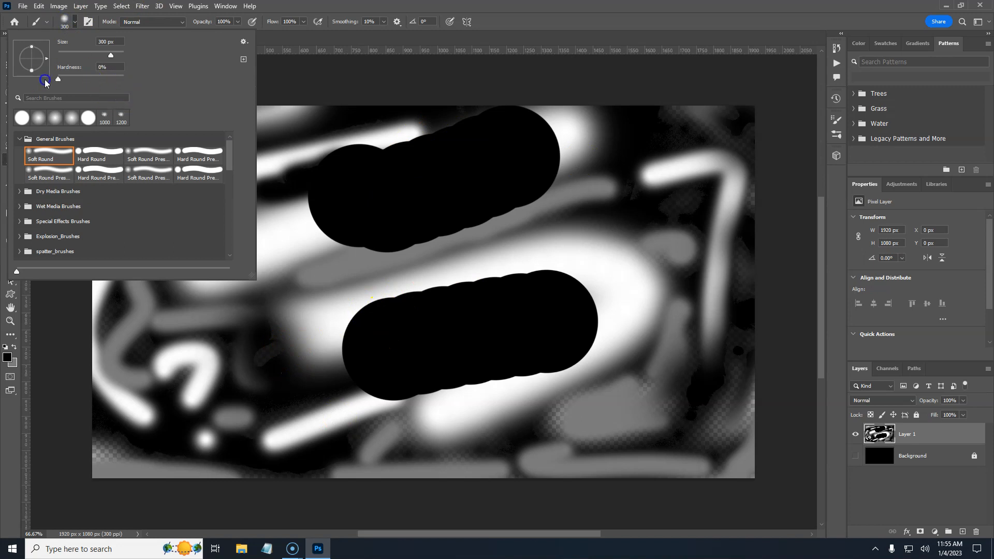
left_click(275, 256)
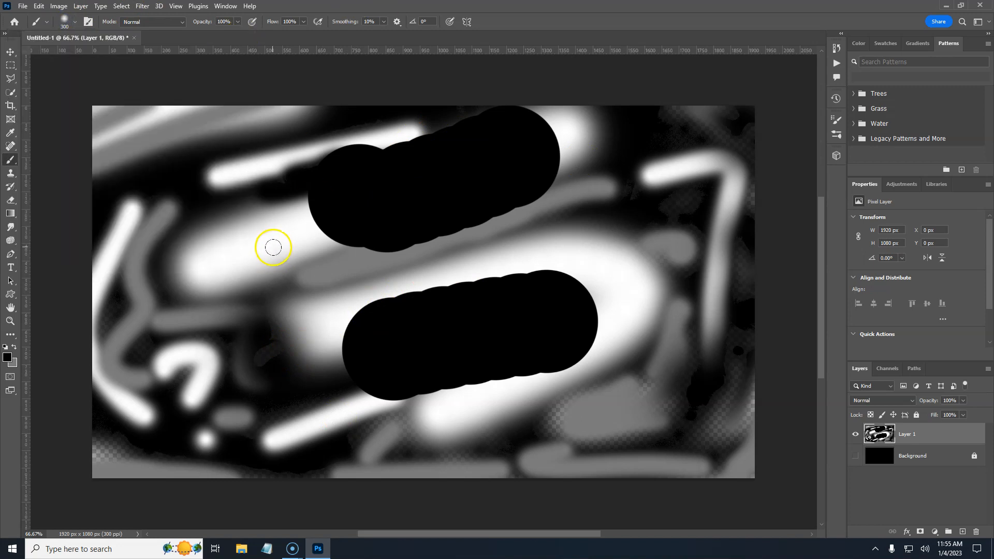
left_click_drag(244, 271, 444, 235)
left_click_drag(402, 327, 622, 292)
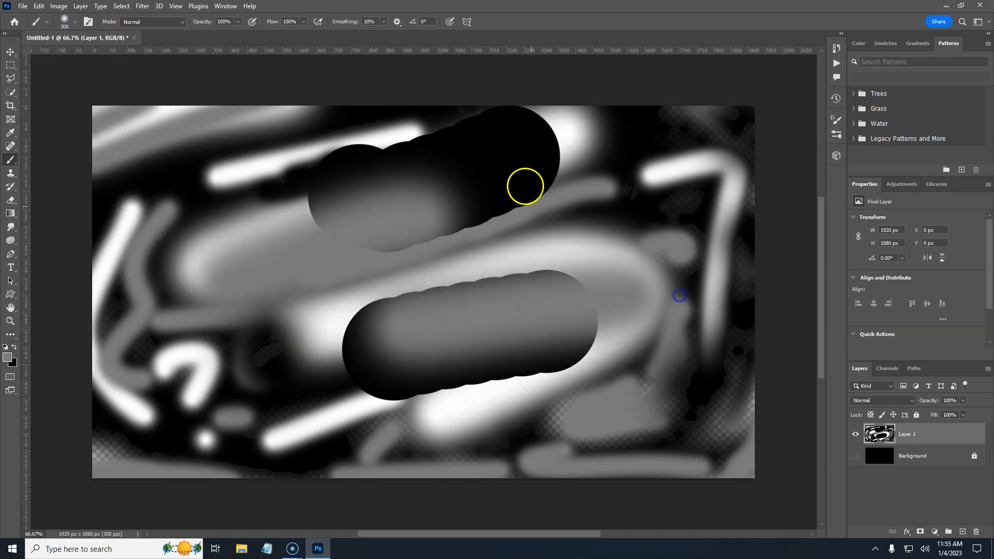
left_click_drag(517, 130, 649, 193)
left_click_drag(700, 159, 712, 91)
left_click_drag(757, 189, 752, 216)
mouse_move(735, 453)
left_mouse_down()
mouse_move(675, 452)
mouse_move(665, 442)
left_mouse_up()
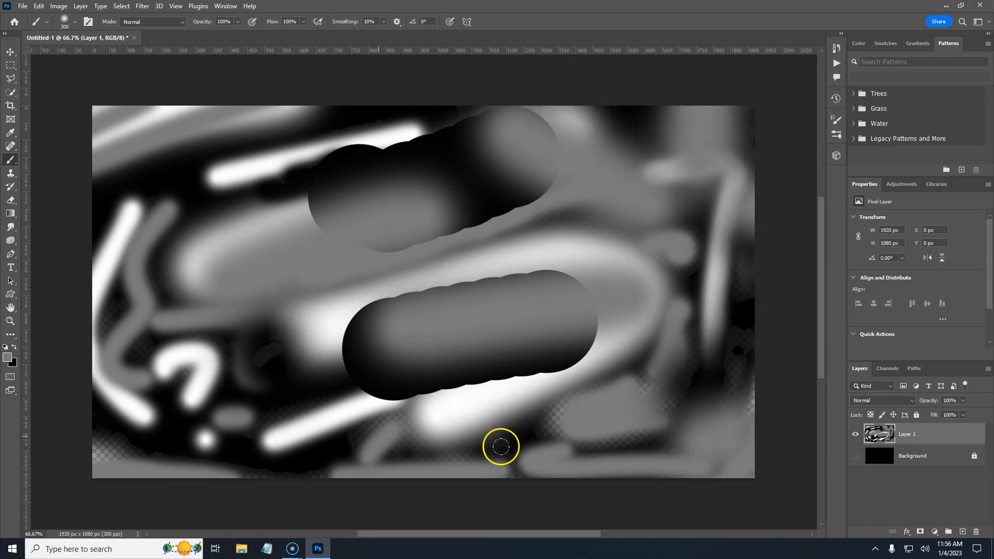
Step: Show the Background layer and merge it with the painted layer
key("ctrl+1")
key("ctrl+plus")
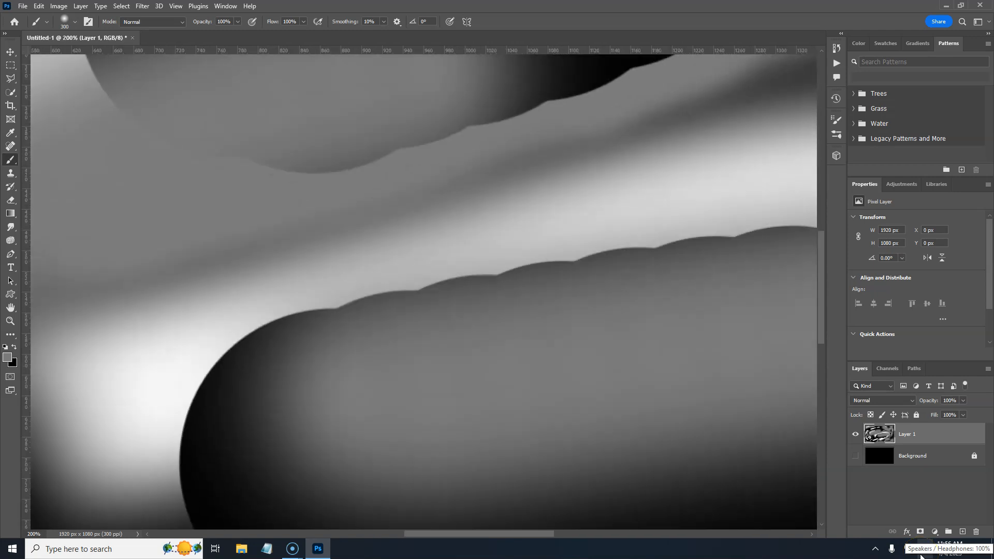
left_click_drag(694, 329, 564, 164)
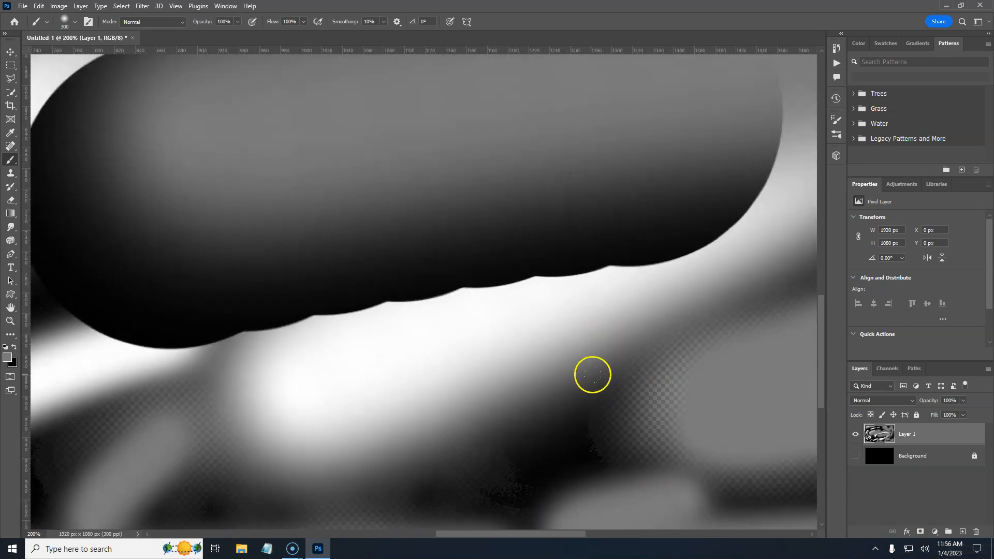
key("ctrl+minus")
key("ctrl+minus")
key("ctrl+minus")
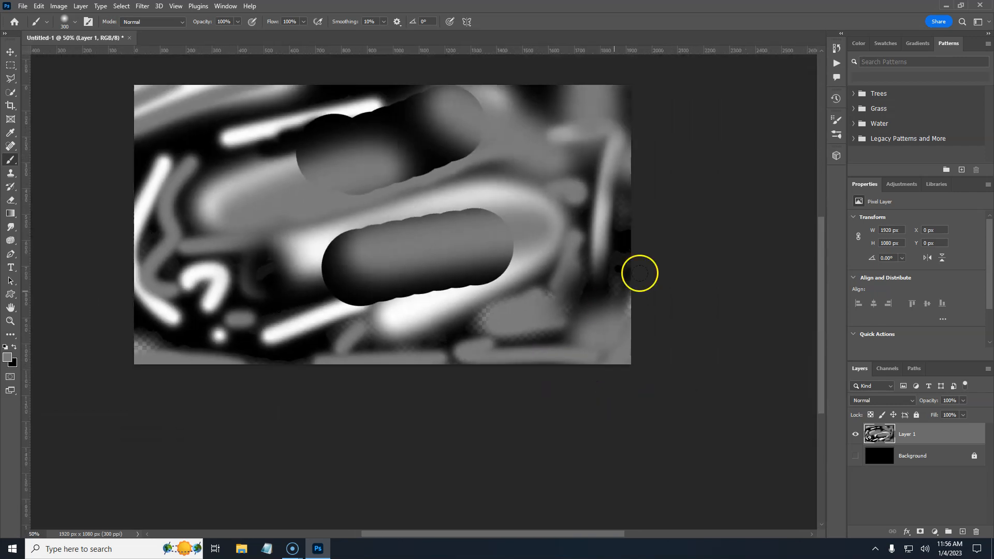
left_click(853, 456)
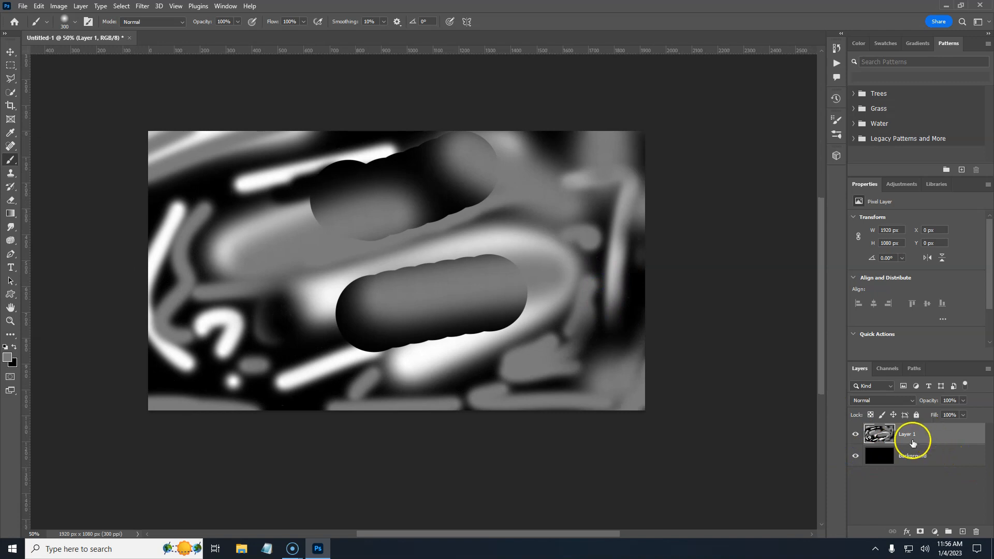
left_click(938, 456, "shift")
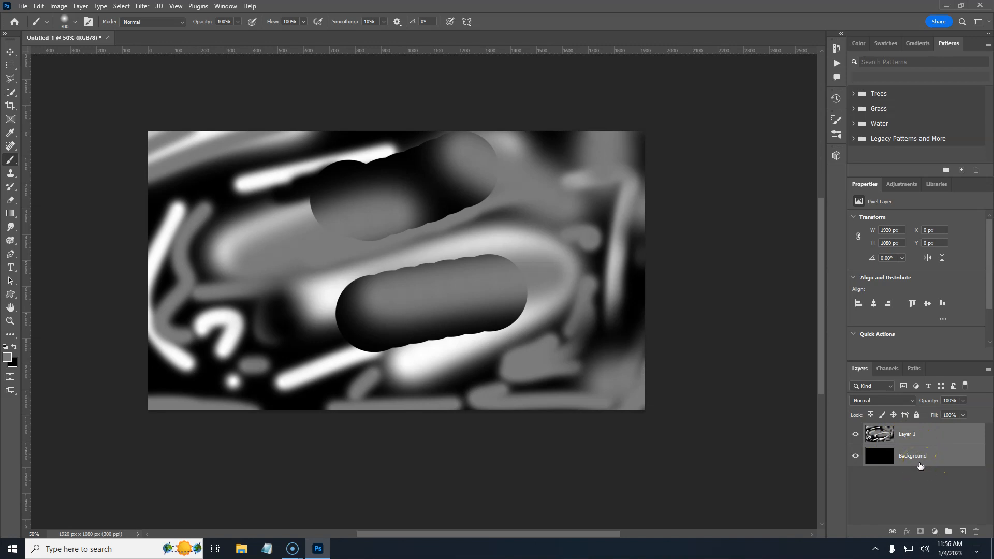
key("ctrl+e")
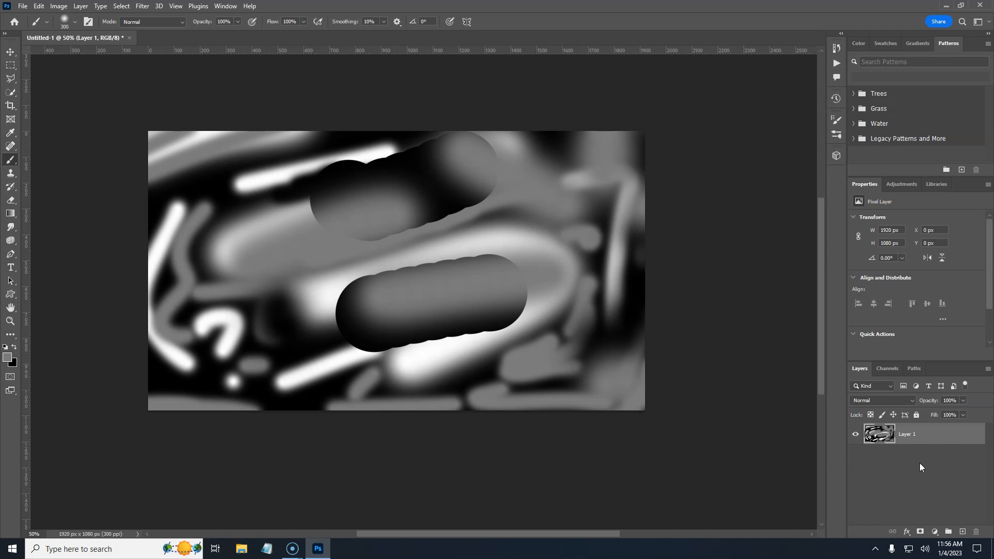
Step: Duplicate the merged layer and hide the copy
left_click(918, 390)
mouse_move(944, 437)
left_mouse_down()
mouse_move(911, 442)
mouse_move(940, 449)
left_mouse_up()
left_click(855, 458)
Step: Rename the hidden copy to backup and reselect Layer 1
left_click(912, 435)
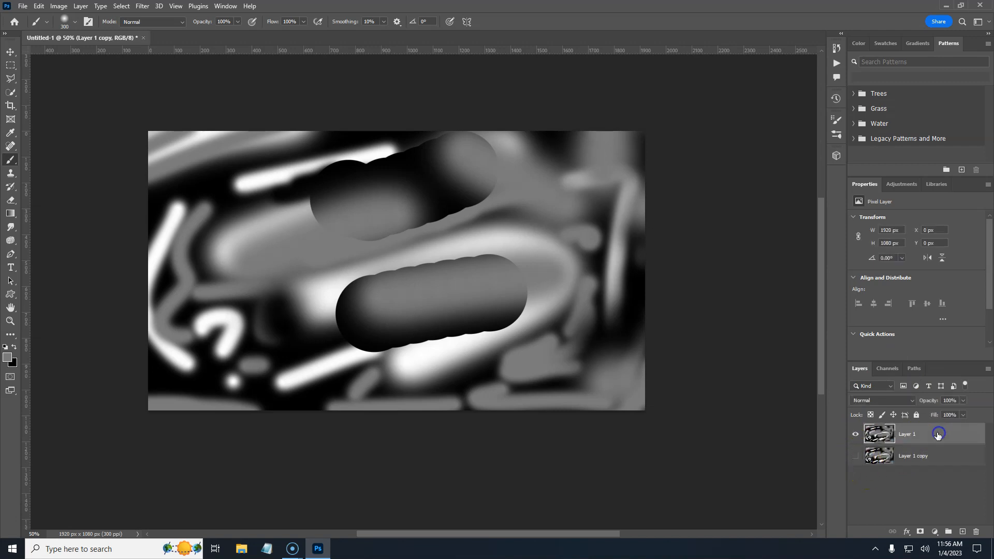
double_click(914, 455)
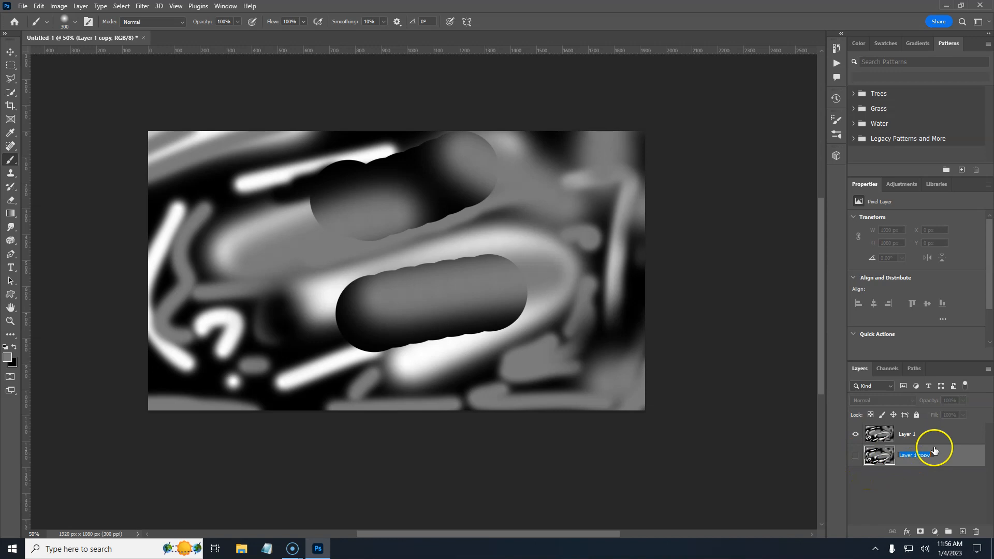
type("backup")
left_click(934, 450)
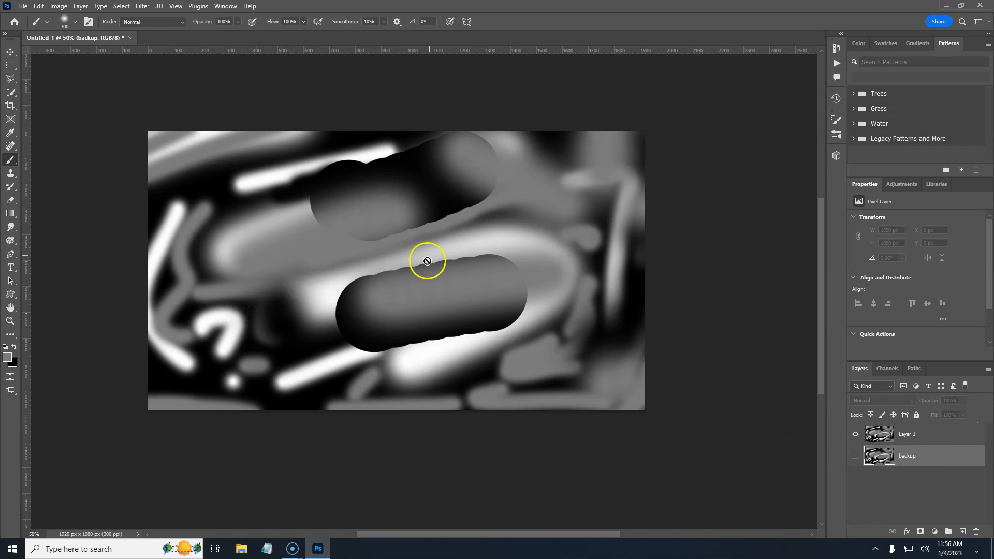
left_click(931, 436)
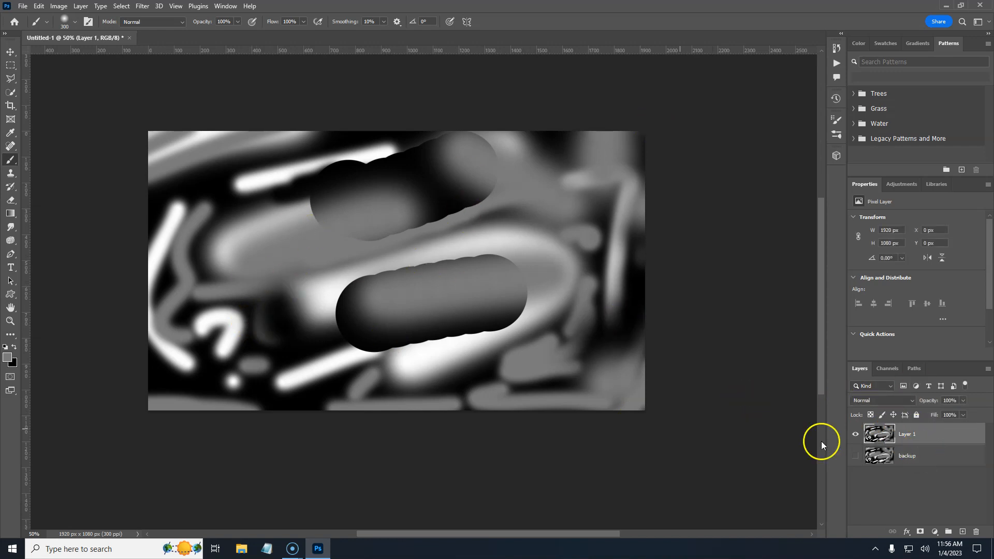
Step: Open the Liquify filter and set the brush size to 722
left_click(141, 7)
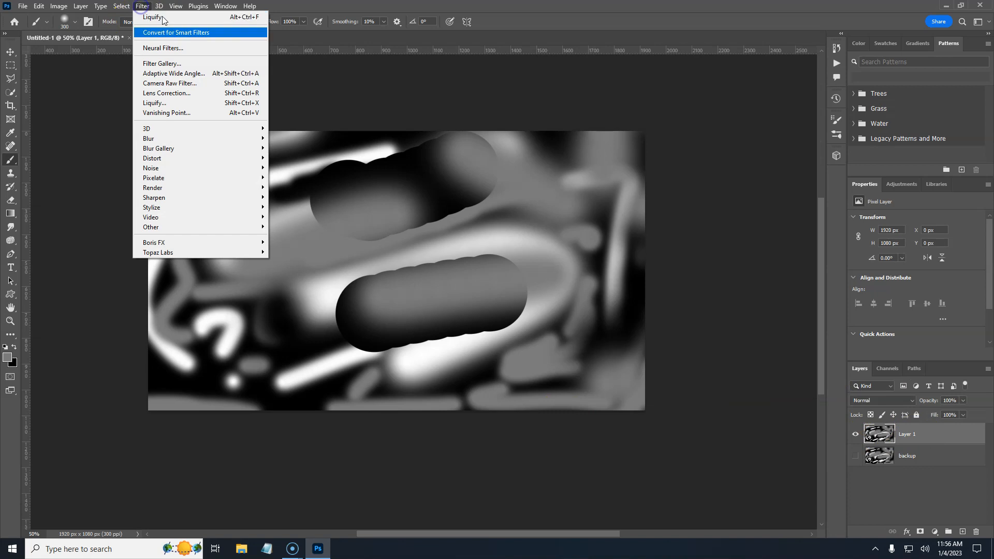
left_click(162, 105)
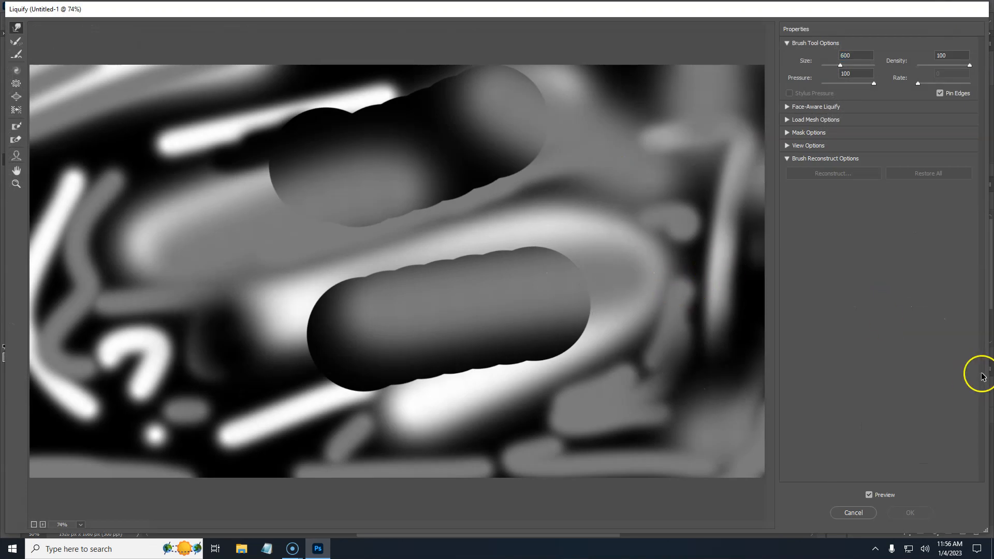
key("ctrl")
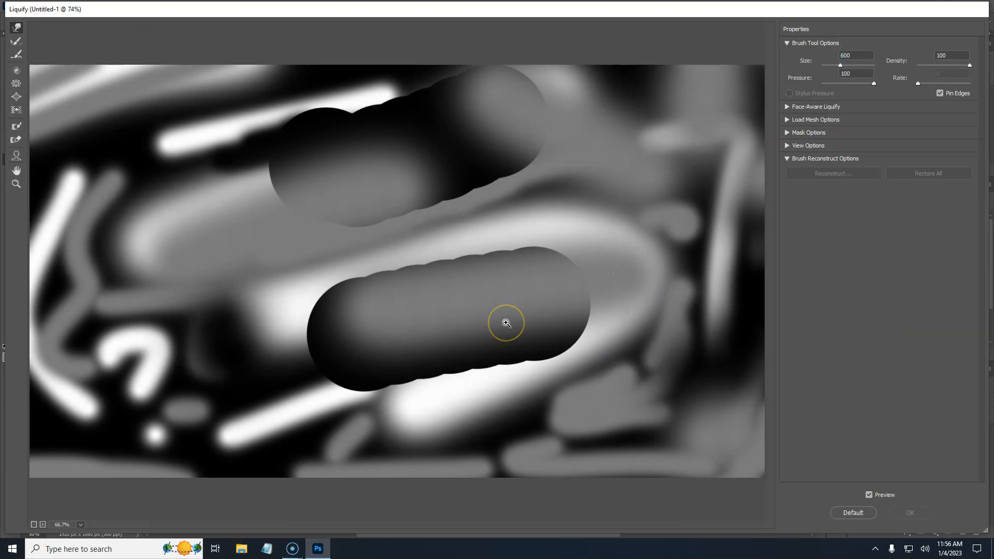
key("ctrl+minus")
key("ctrl+minus")
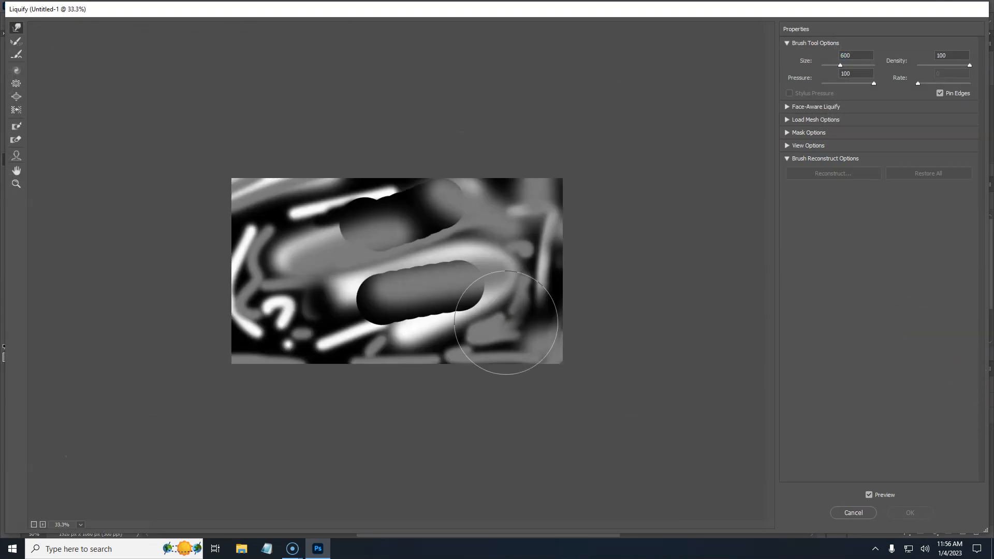
key("ctrl+plus")
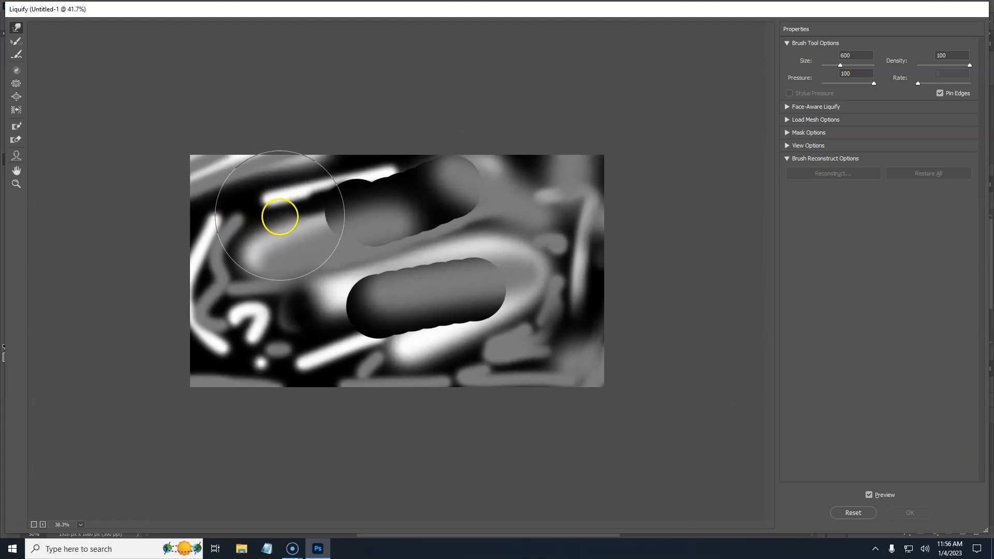
scroll(281, 217, "up", 1)
scroll(282, 215, "down", 2)
scroll(280, 219, "up", 1)
scroll(286, 216, "up", 3)
scroll(282, 215, "down", 3)
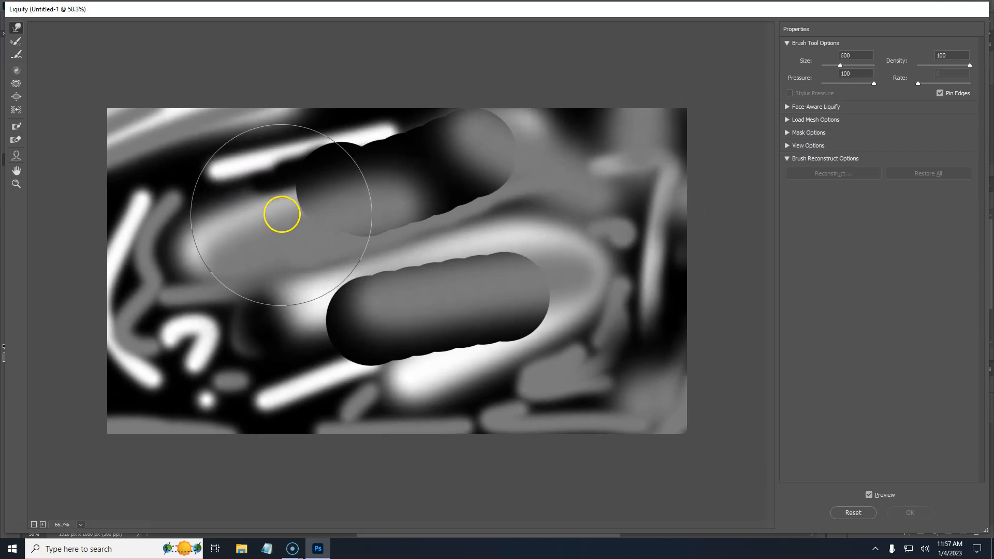
scroll(281, 214, "up", 2)
scroll(279, 220, "down", 1)
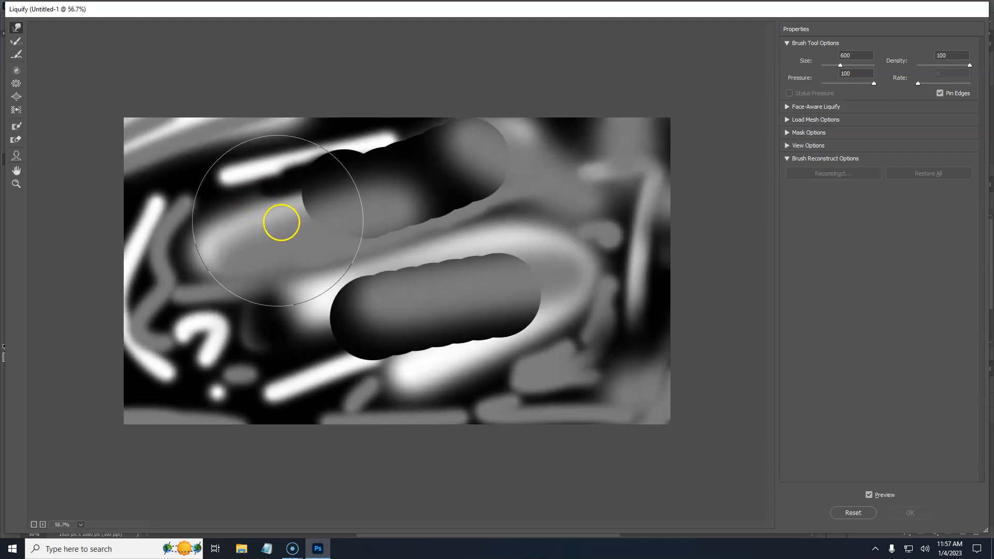
scroll(278, 222, "down", 2)
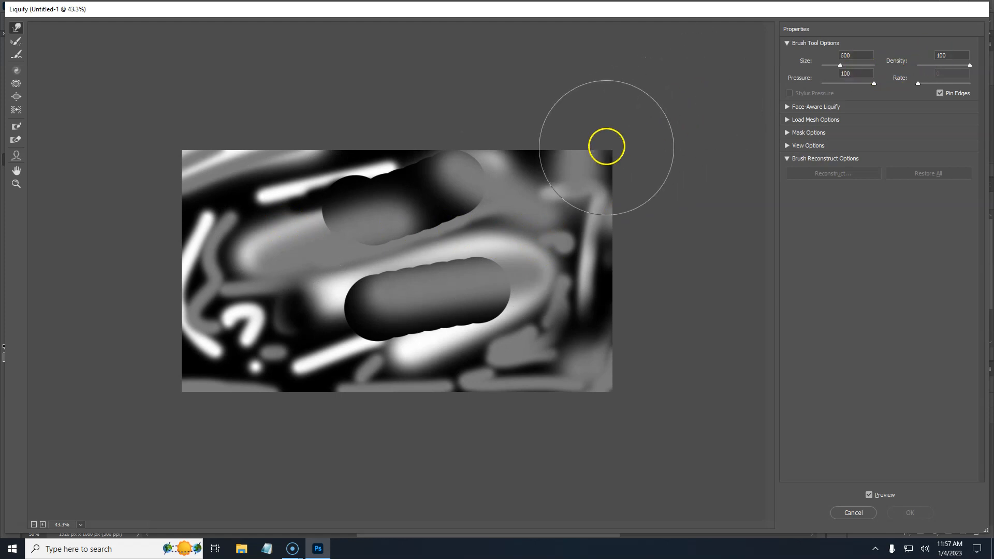
left_click_drag(851, 63, 845, 65)
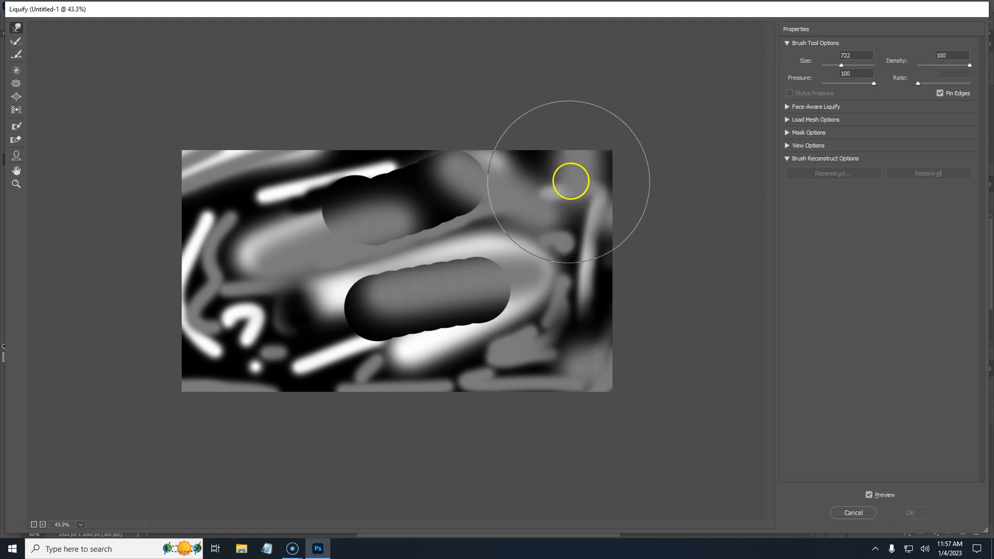
Step: Push large swirling forward-warp strokes across the whole texture
mouse_move(617, 174)
left_mouse_down()
mouse_move(526, 202)
mouse_move(545, 351)
mouse_move(340, 432)
mouse_move(334, 422)
mouse_move(376, 281)
mouse_move(444, 151)
mouse_move(206, 184)
mouse_move(152, 212)
mouse_move(193, 243)
mouse_move(193, 344)
mouse_move(259, 410)
mouse_move(246, 429)
mouse_move(137, 464)
left_mouse_up()
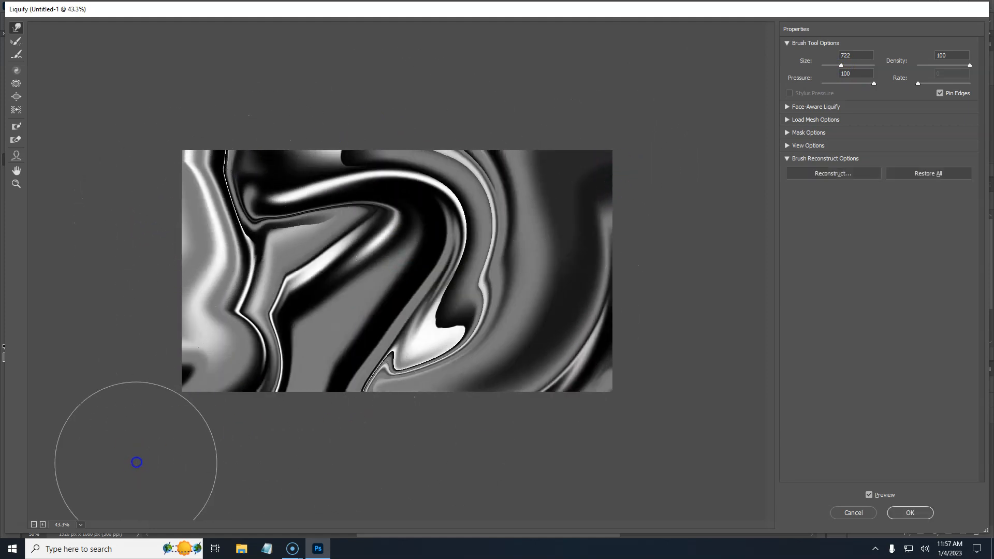
mouse_move(275, 253)
left_mouse_down()
mouse_move(150, 175)
mouse_move(240, 255)
mouse_move(202, 404)
mouse_move(243, 401)
mouse_move(162, 381)
left_mouse_up()
left_click_drag(455, 405, 512, 191)
mouse_move(663, 413)
left_mouse_down()
mouse_move(461, 262)
mouse_move(373, 108)
mouse_move(277, 366)
mouse_move(184, 455)
mouse_move(657, 331)
left_mouse_up()
mouse_move(699, 156)
left_mouse_down()
mouse_move(460, 328)
mouse_move(330, 402)
mouse_move(382, 284)
mouse_move(497, 184)
mouse_move(604, 222)
mouse_move(628, 303)
mouse_move(333, 293)
mouse_move(399, 346)
mouse_move(264, 404)
mouse_move(251, 288)
mouse_move(232, 242)
mouse_move(237, 164)
mouse_move(316, 227)
mouse_move(389, 181)
mouse_move(440, 179)
mouse_move(468, 210)
mouse_move(671, 212)
mouse_move(619, 318)
mouse_move(470, 380)
mouse_move(471, 349)
mouse_move(617, 347)
mouse_move(347, 323)
mouse_move(294, 336)
mouse_move(305, 273)
mouse_move(296, 257)
mouse_move(233, 252)
mouse_move(299, 258)
mouse_move(333, 242)
mouse_move(373, 242)
mouse_move(401, 230)
mouse_move(414, 173)
mouse_move(384, 209)
mouse_move(386, 180)
mouse_move(282, 160)
mouse_move(411, 138)
mouse_move(656, 153)
mouse_move(741, 174)
left_mouse_up()
mouse_move(320, 144)
left_mouse_down()
mouse_move(174, 146)
mouse_move(128, 168)
mouse_move(189, 163)
mouse_move(186, 186)
mouse_move(255, 171)
mouse_move(272, 183)
left_mouse_up()
mouse_move(360, 173)
left_mouse_down()
mouse_move(343, 414)
mouse_move(506, 78)
mouse_move(548, 355)
mouse_move(504, 412)
mouse_move(322, 306)
mouse_move(142, 439)
mouse_move(519, 145)
mouse_move(402, 291)
mouse_move(652, 346)
mouse_move(683, 397)
mouse_move(200, 324)
mouse_move(440, 204)
mouse_move(366, 218)
mouse_move(477, 333)
mouse_move(366, 251)
mouse_move(380, 304)
mouse_move(199, 155)
mouse_move(238, 191)
mouse_move(366, 173)
mouse_move(516, 174)
mouse_move(575, 282)
mouse_move(575, 318)
mouse_move(466, 382)
mouse_move(417, 388)
mouse_move(231, 370)
mouse_move(291, 282)
mouse_move(360, 378)
mouse_move(489, 120)
mouse_move(300, 440)
mouse_move(472, 319)
mouse_move(192, 428)
mouse_move(242, 102)
left_mouse_up()
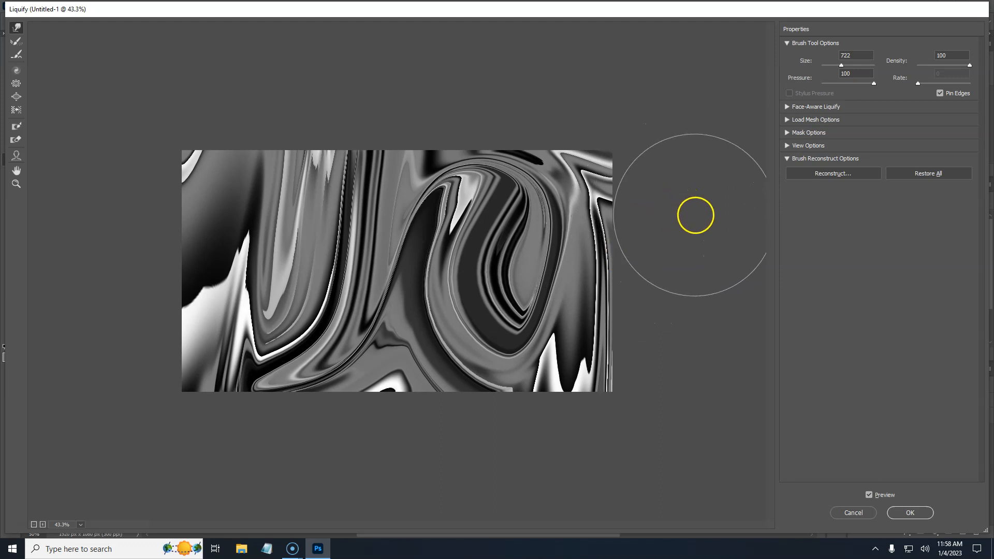
Step: Reconstruct the brushed areas at an amount of 42 and apply the Liquify filter
left_click(827, 174)
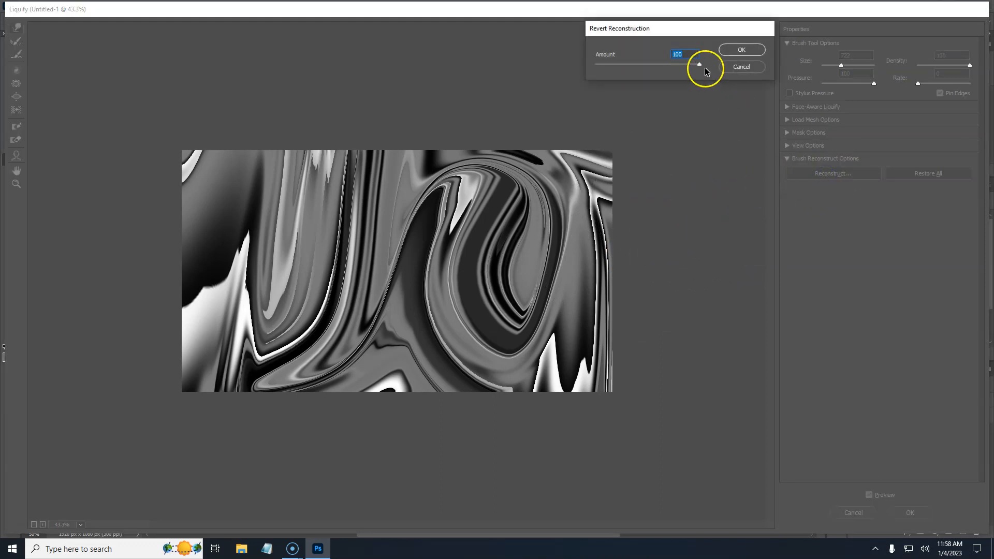
mouse_move(700, 64)
left_mouse_down()
mouse_move(594, 67)
mouse_move(640, 70)
left_mouse_up()
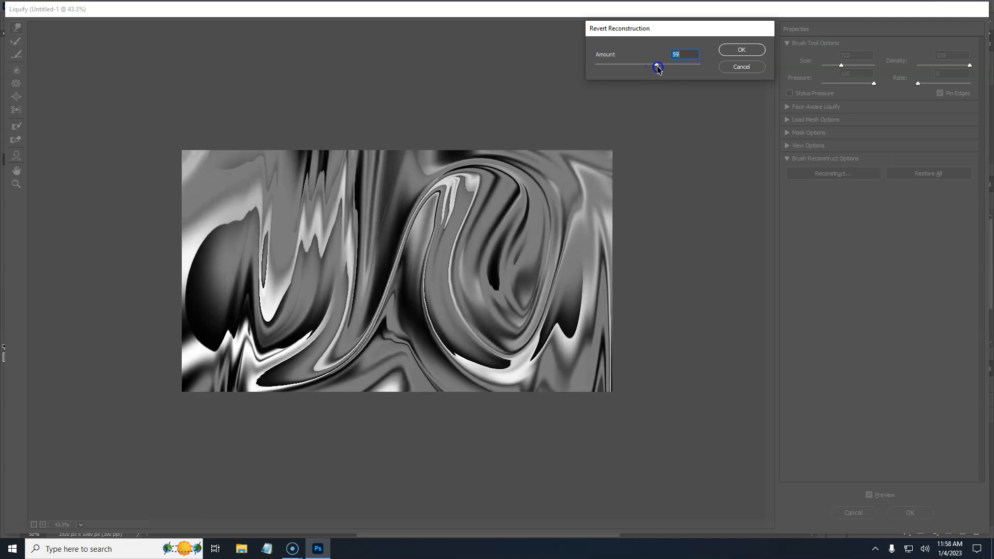
mouse_move(659, 68)
left_mouse_down()
mouse_move(702, 68)
mouse_move(651, 71)
left_mouse_up()
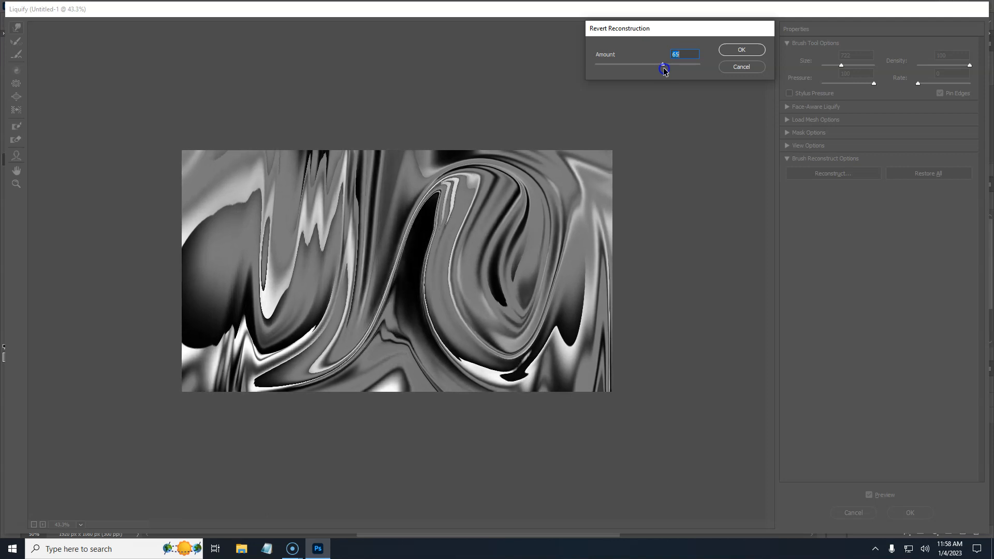
left_click_drag(662, 70, 676, 71)
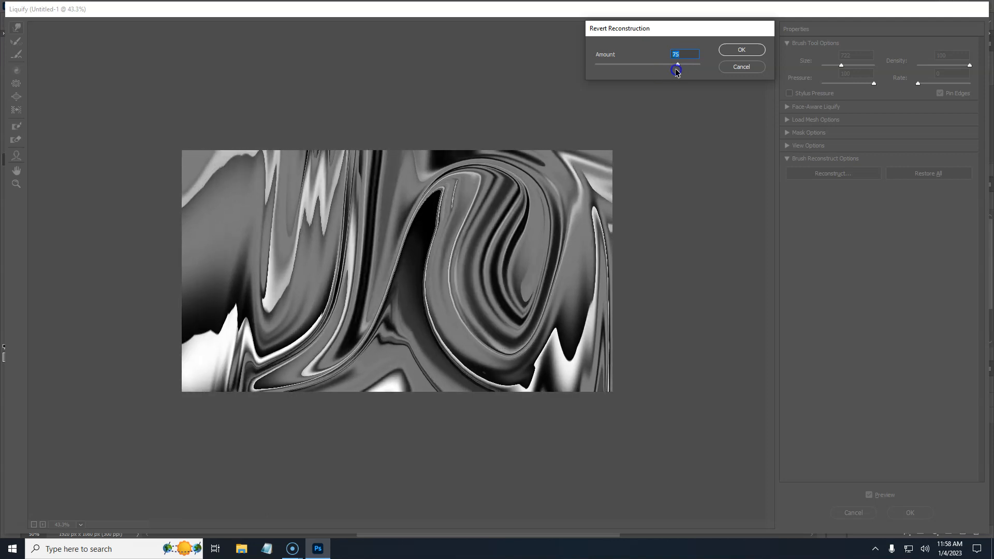
mouse_move(604, 73)
left_mouse_down()
mouse_move(694, 67)
mouse_move(608, 73)
mouse_move(690, 71)
mouse_move(641, 77)
left_mouse_up()
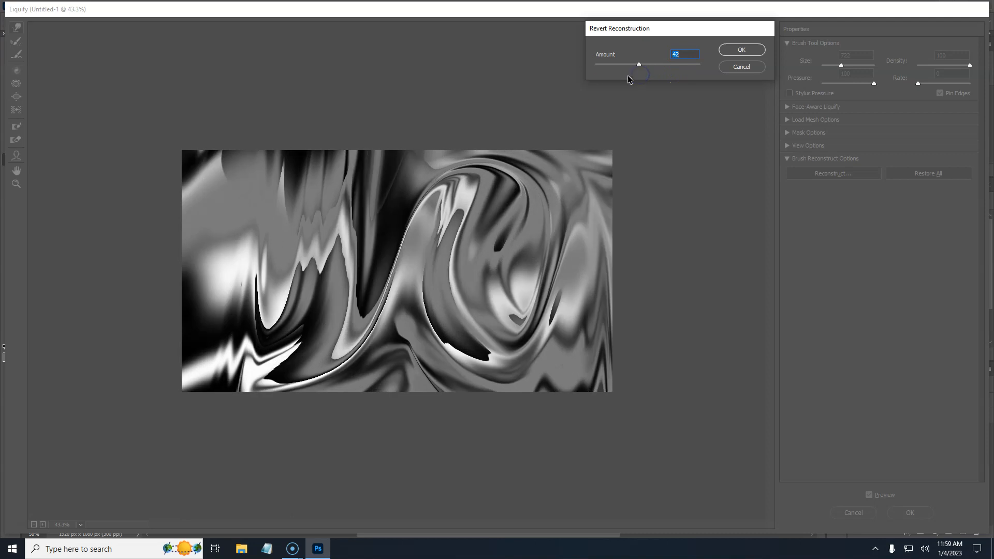
left_click(760, 48)
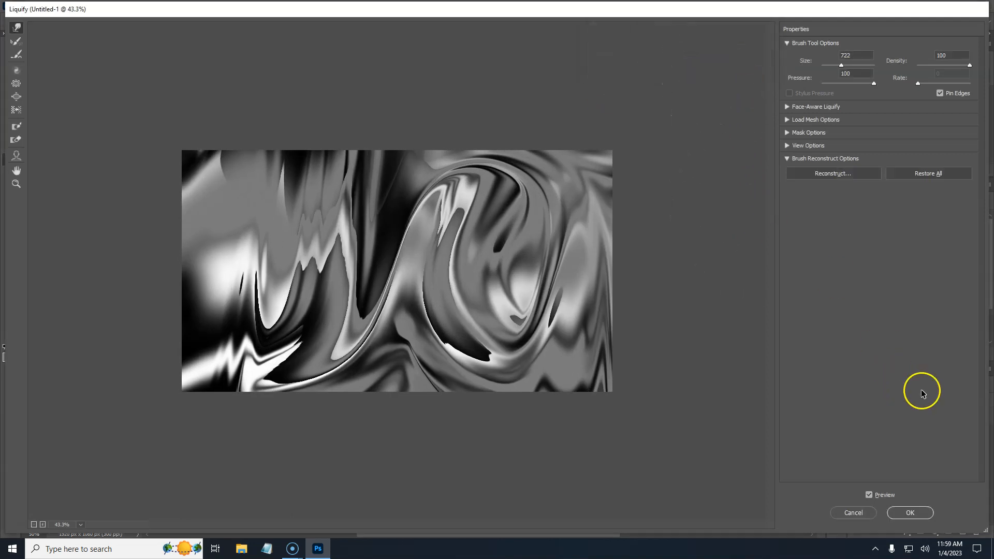
left_click(907, 511)
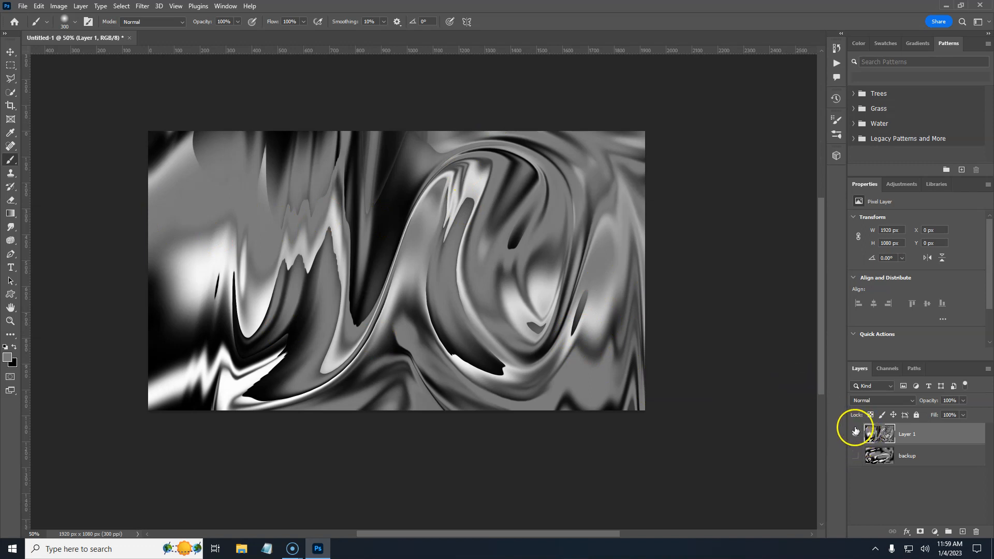
left_click(934, 533)
left_click(937, 356)
left_click(851, 168)
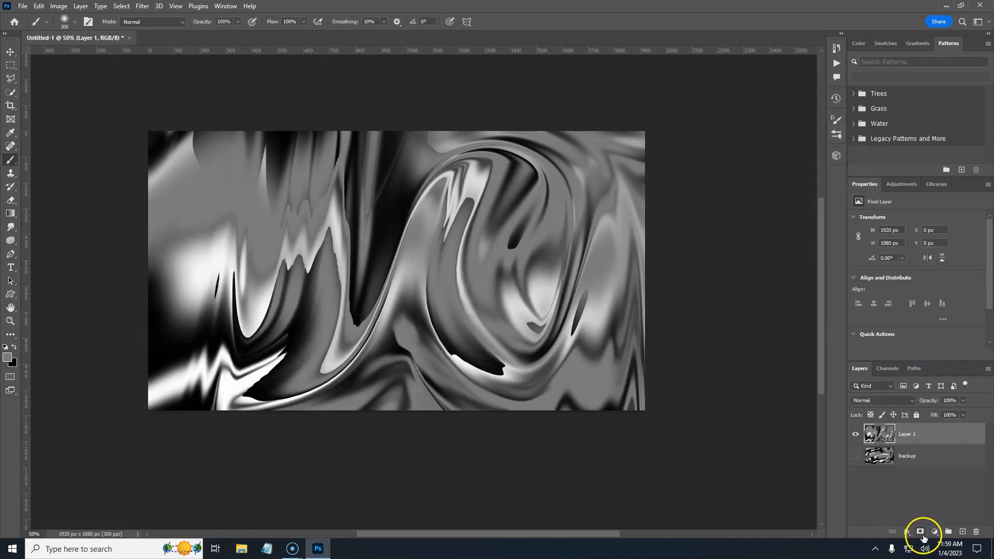
Step: Add a Solid Color fill layer in dark red 7c2929 and set its blend mode to Color
left_click(935, 533)
left_click(931, 351)
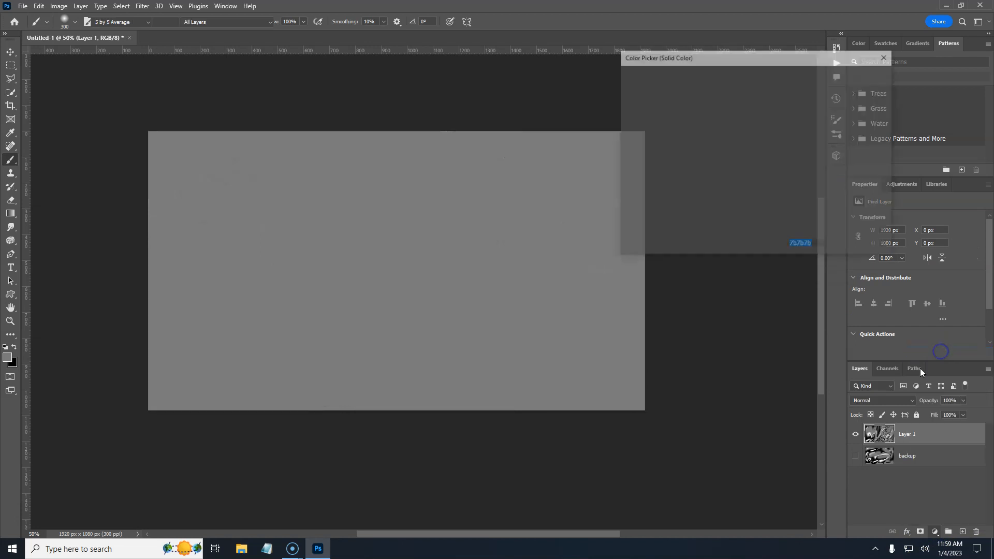
left_click_drag(703, 196, 712, 148)
left_click(857, 75)
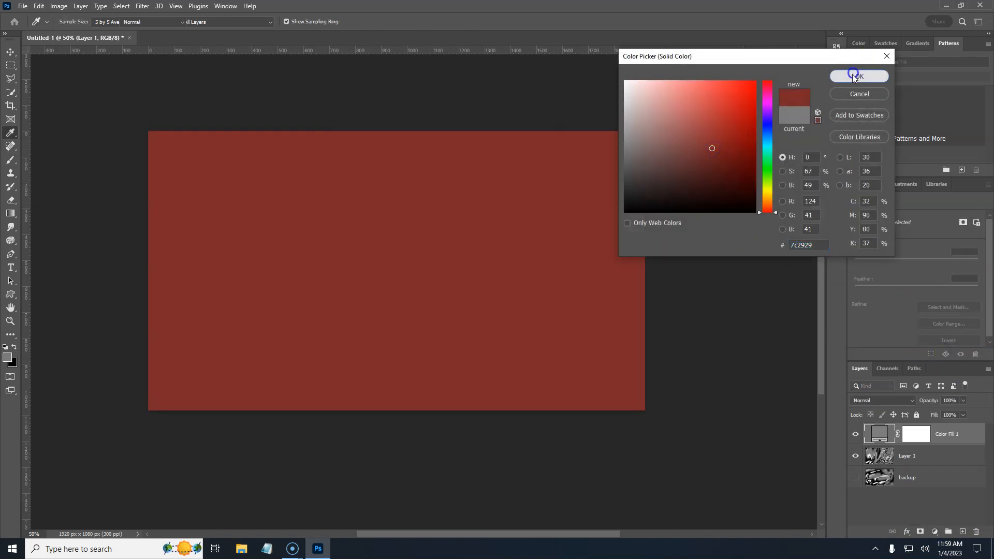
left_click(903, 403)
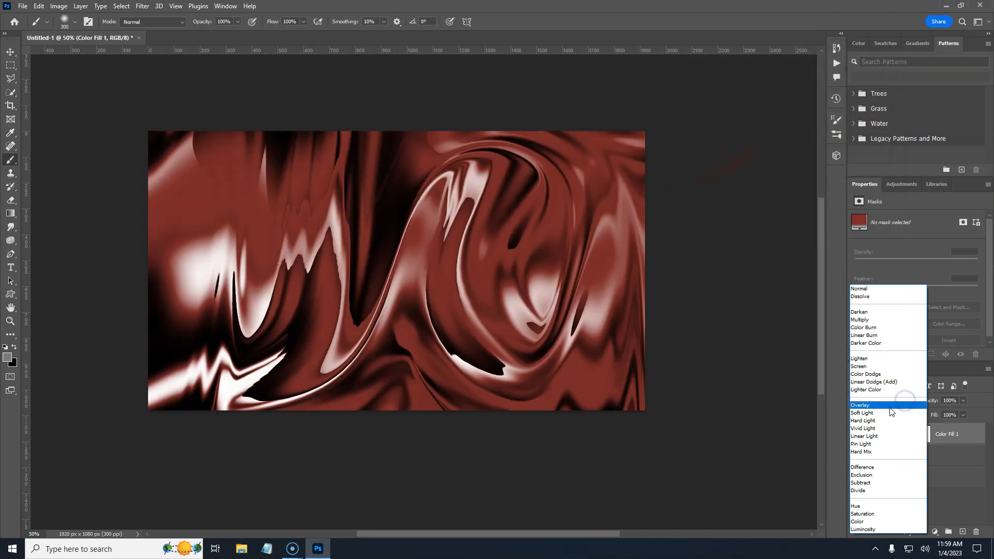
left_click(862, 523)
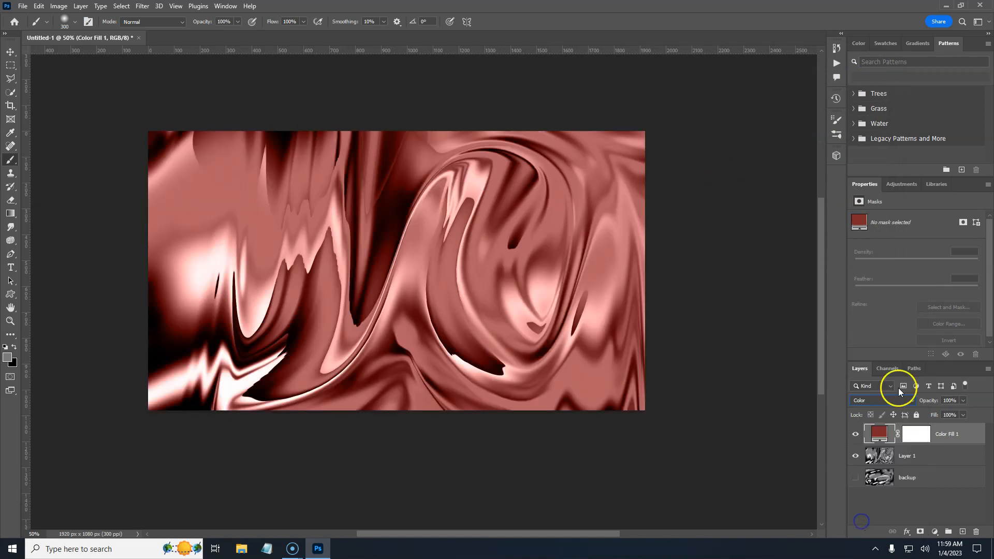
Step: Change the fill layer's color to magenta-purple 862c83
double_click(878, 435)
left_click(727, 101)
left_click(766, 130)
left_click(720, 151)
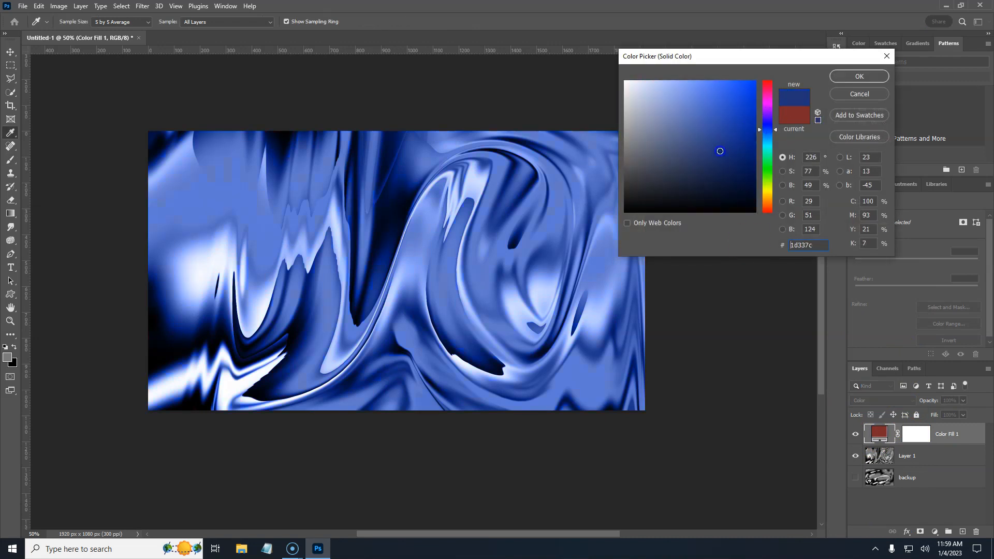
mouse_move(765, 158)
left_mouse_down()
mouse_move(769, 165)
mouse_move(705, 148)
mouse_move(702, 183)
left_mouse_up()
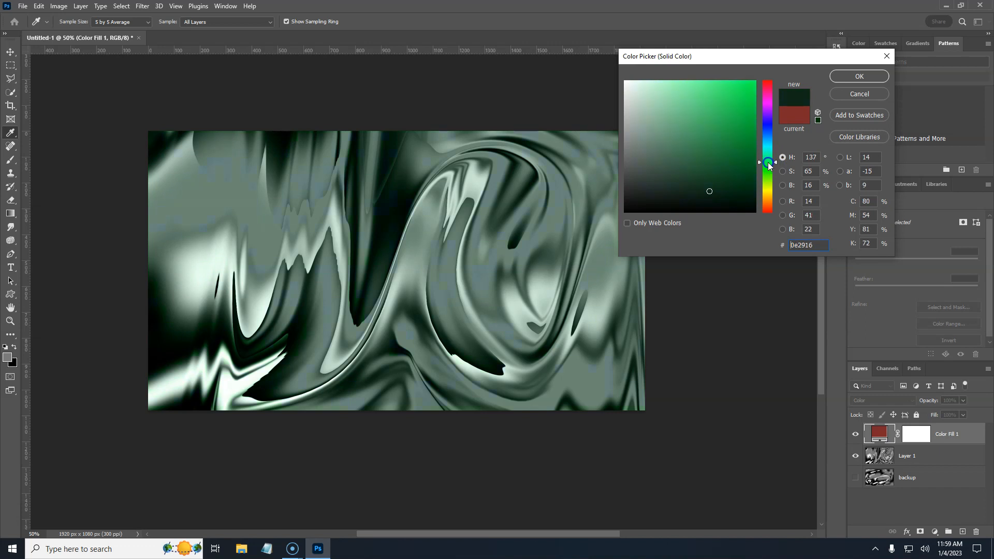
left_click_drag(709, 191, 709, 146)
left_click_drag(766, 160, 767, 120)
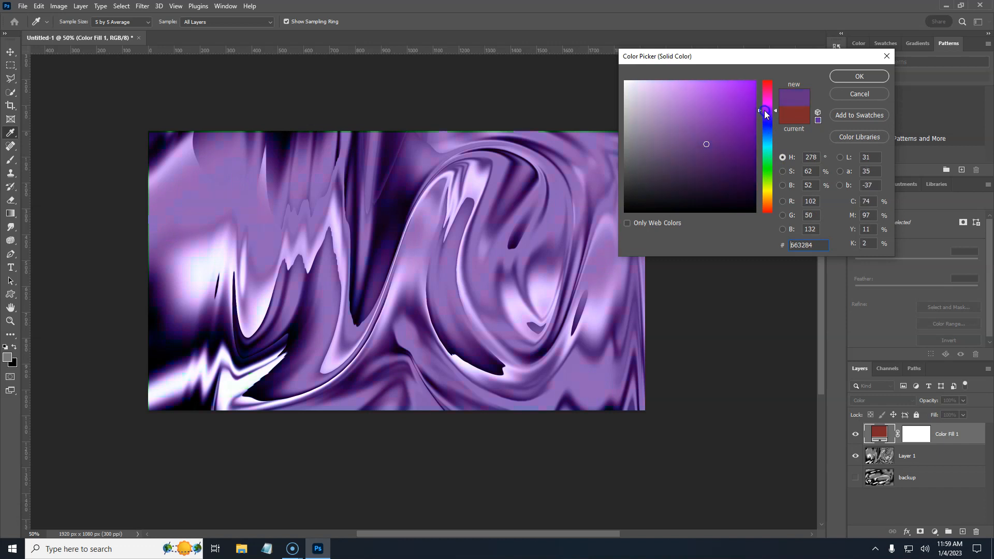
left_click_drag(710, 140, 709, 131)
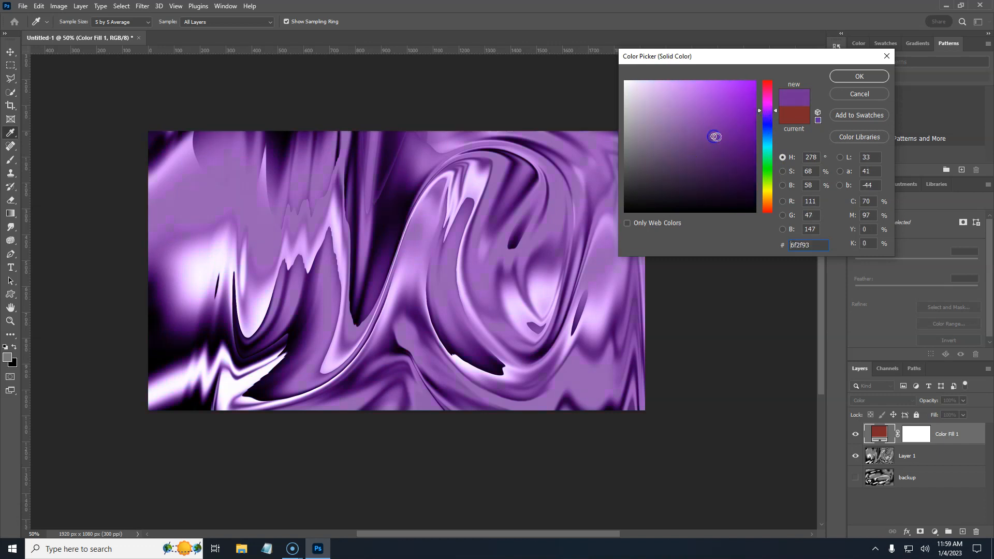
mouse_move(767, 110)
left_mouse_down()
mouse_move(767, 102)
mouse_move(737, 137)
mouse_move(713, 144)
left_mouse_up()
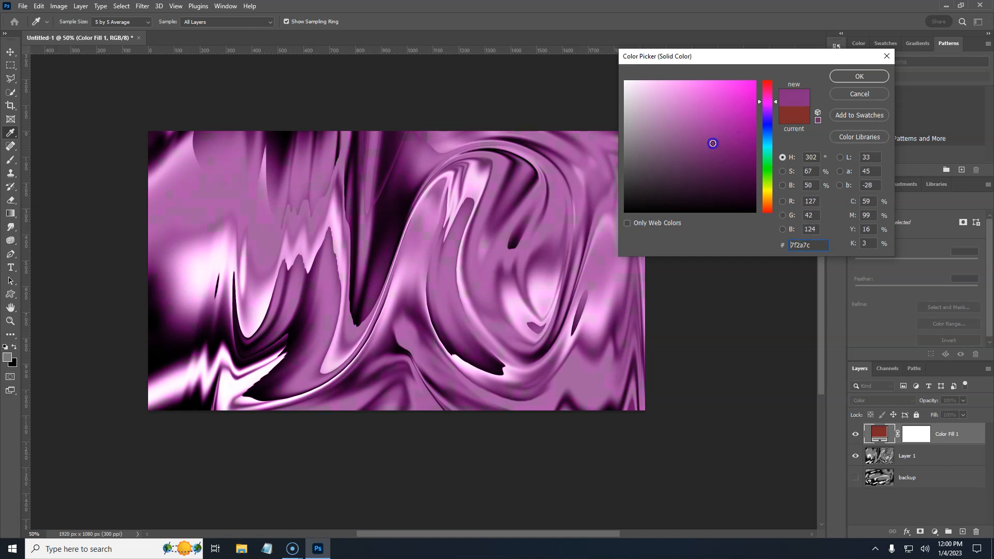
left_click(840, 81)
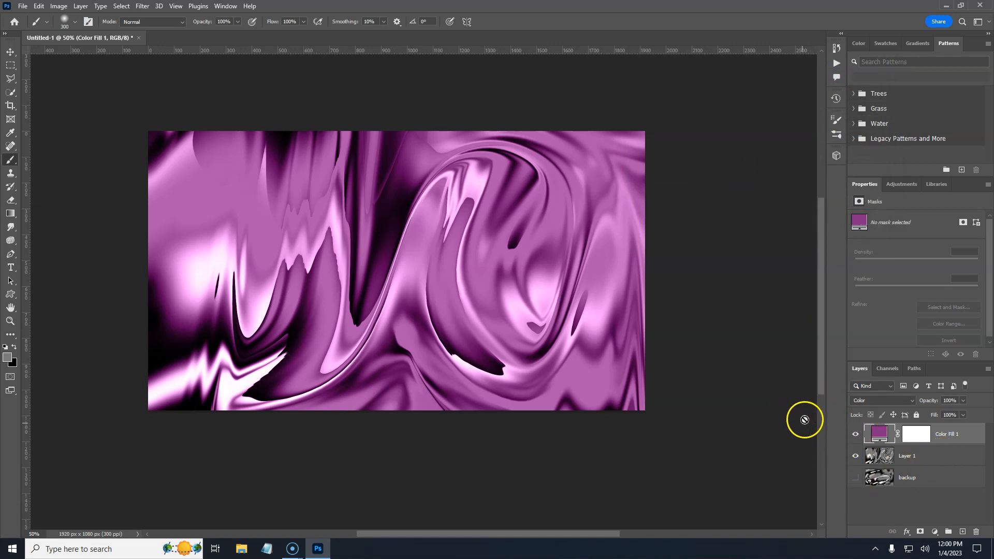
Step: Select the fill layer together with Layer 1 and convert them into a smart object
left_click(938, 455, "shift")
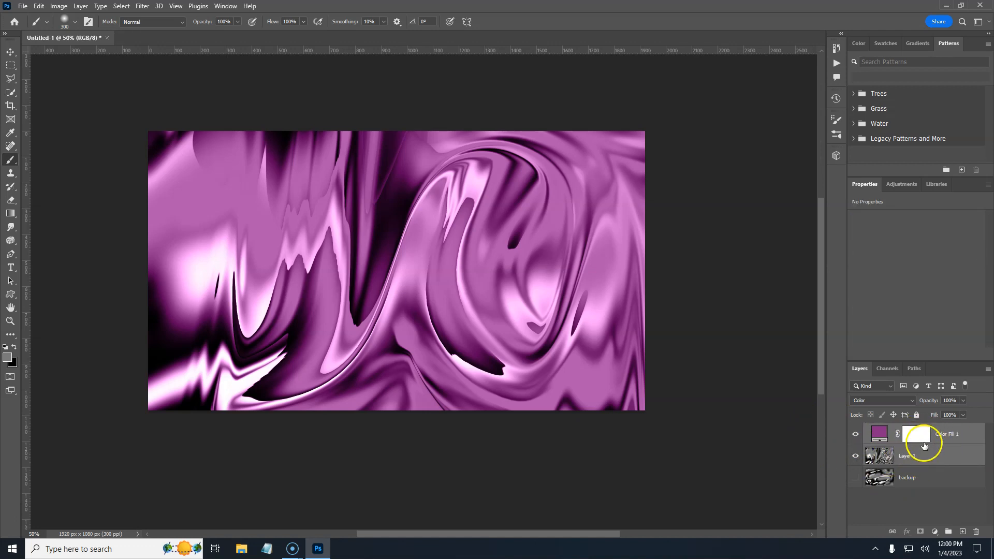
right_click(926, 457)
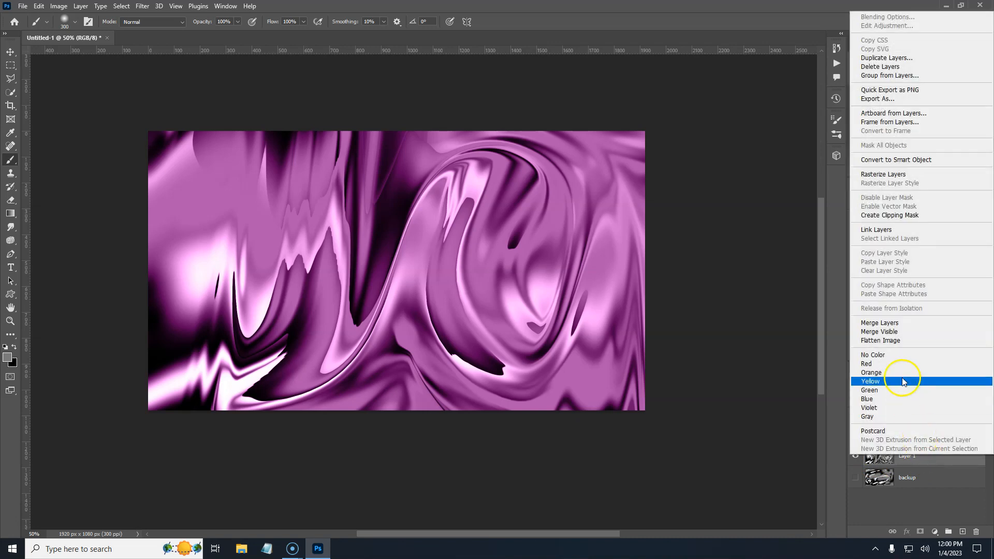
left_click(889, 160)
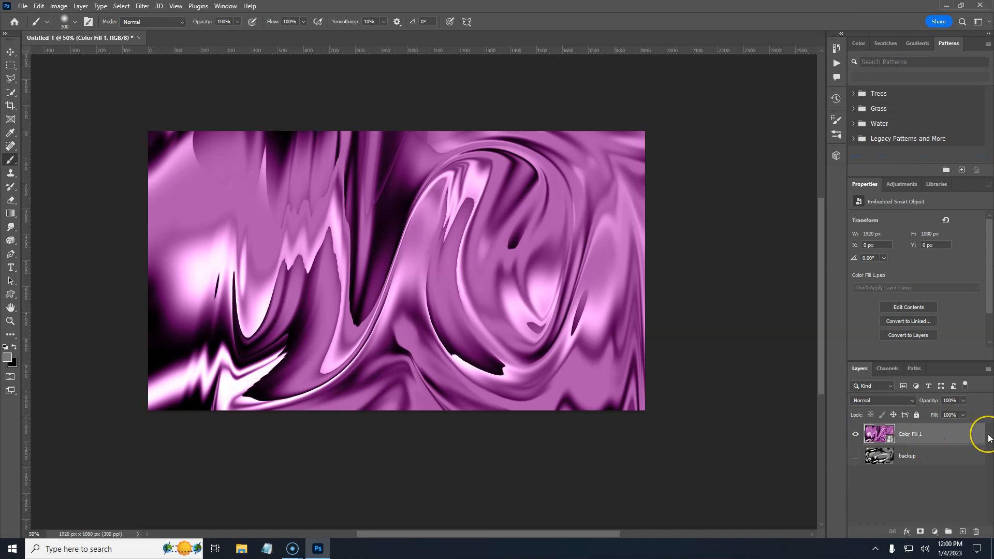
Step: Duplicate the smart object layer and warp the copy into a sweeping diagonal ribbon shape with custom warp handles
key("ctrl+j")
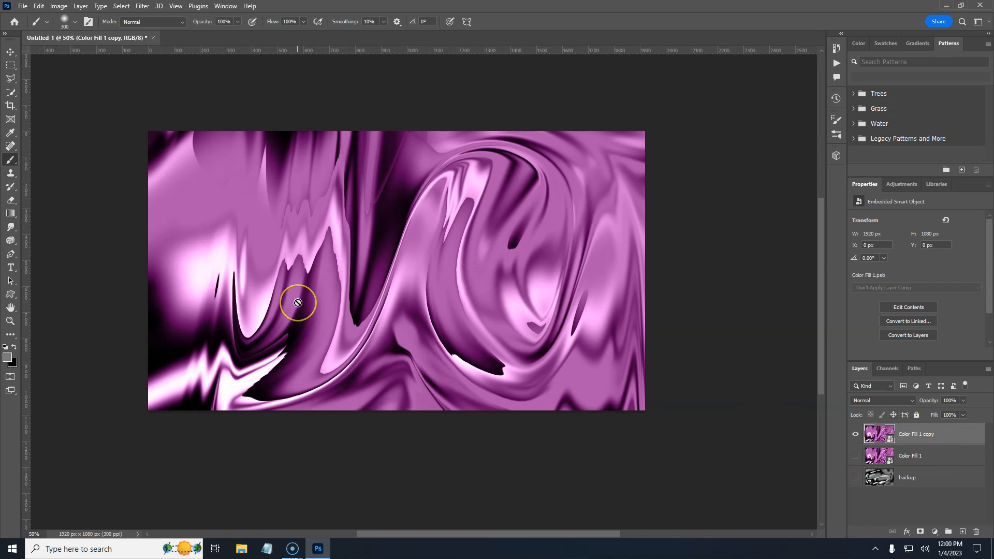
key("ctrl+t")
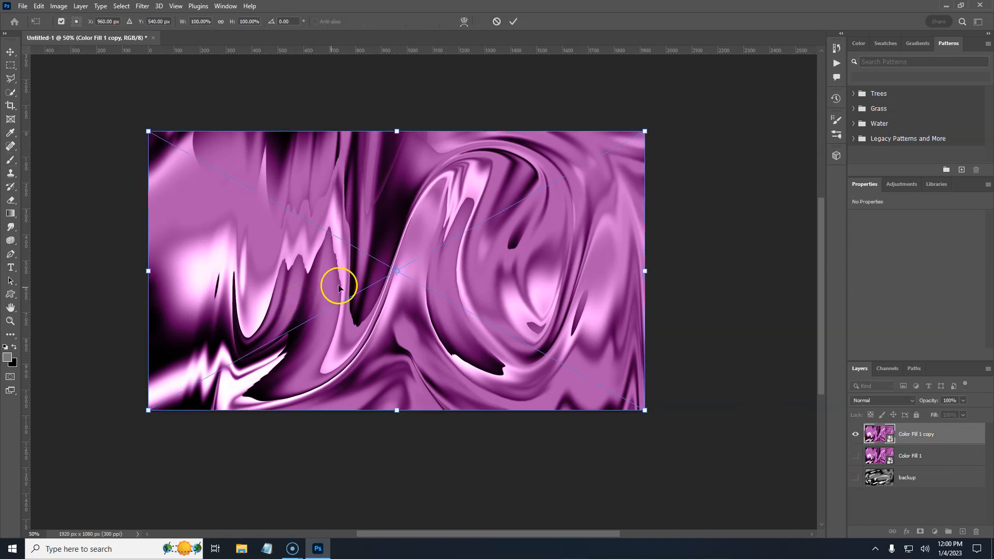
right_click(264, 258)
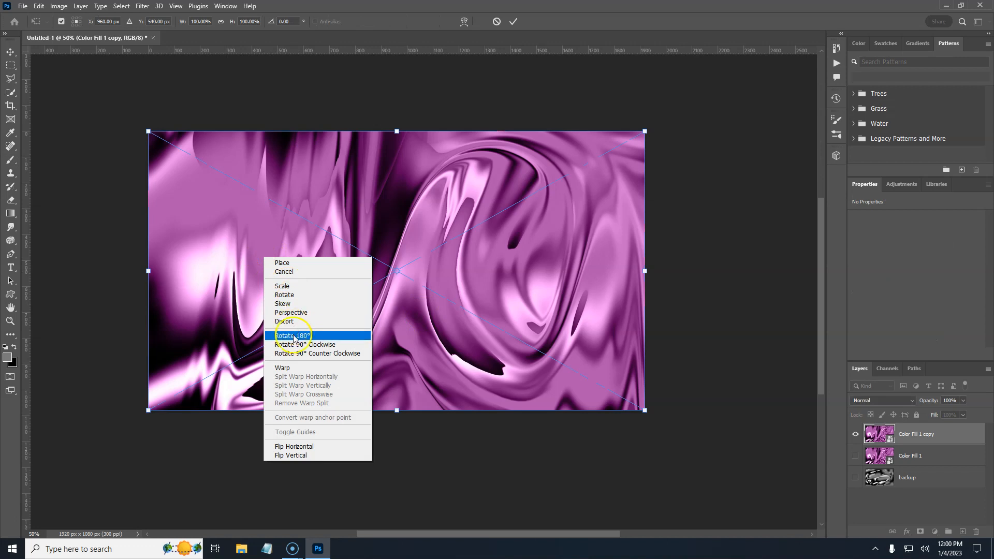
left_click(296, 368)
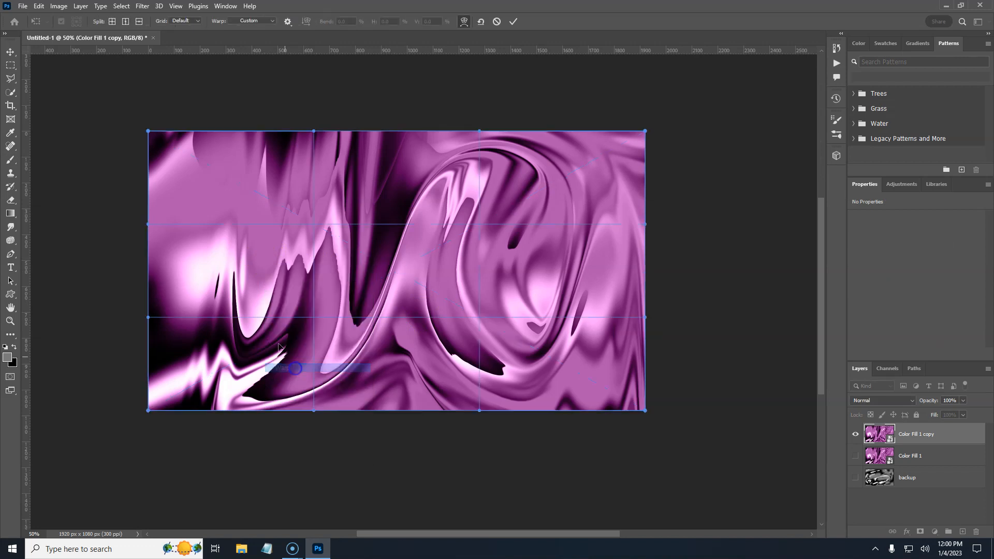
left_click_drag(148, 133, 347, 319)
left_click_drag(644, 407, 466, 84)
left_click_drag(150, 411, 394, 469)
left_click_drag(259, 340, 146, 360)
left_click_drag(373, 280, 396, 218)
left_click_drag(407, 240, 408, 218)
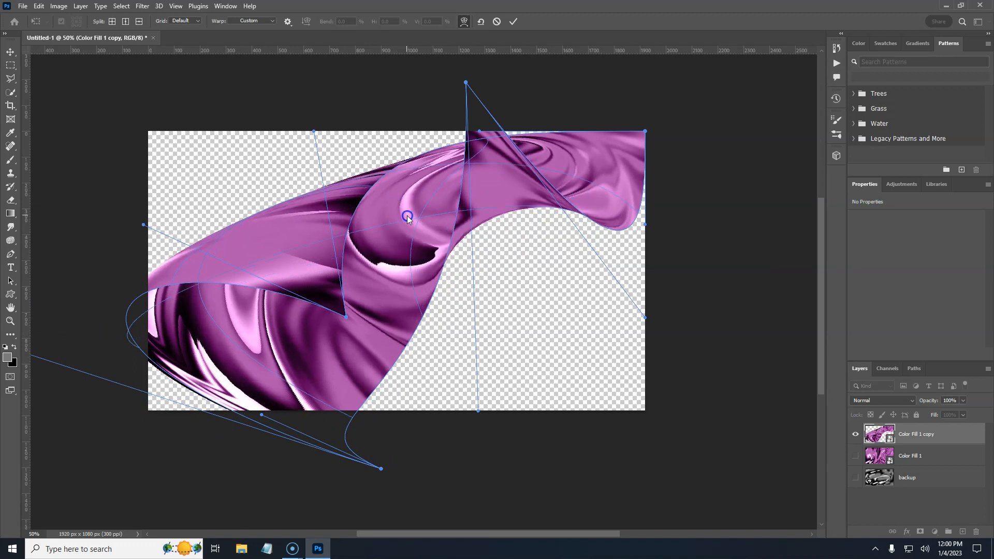
mouse_move(550, 220)
left_mouse_down()
mouse_move(544, 216)
mouse_move(553, 226)
left_mouse_up()
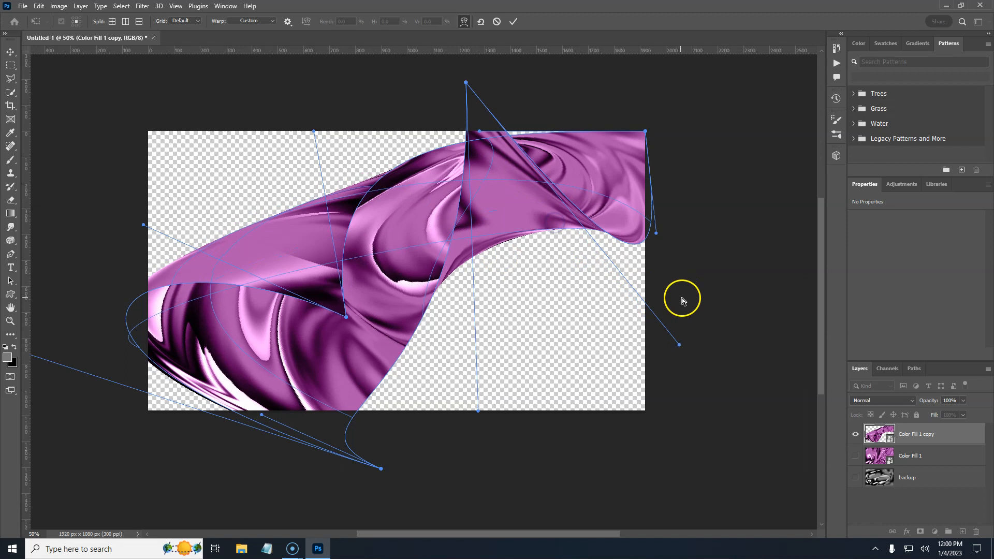
left_click(513, 21)
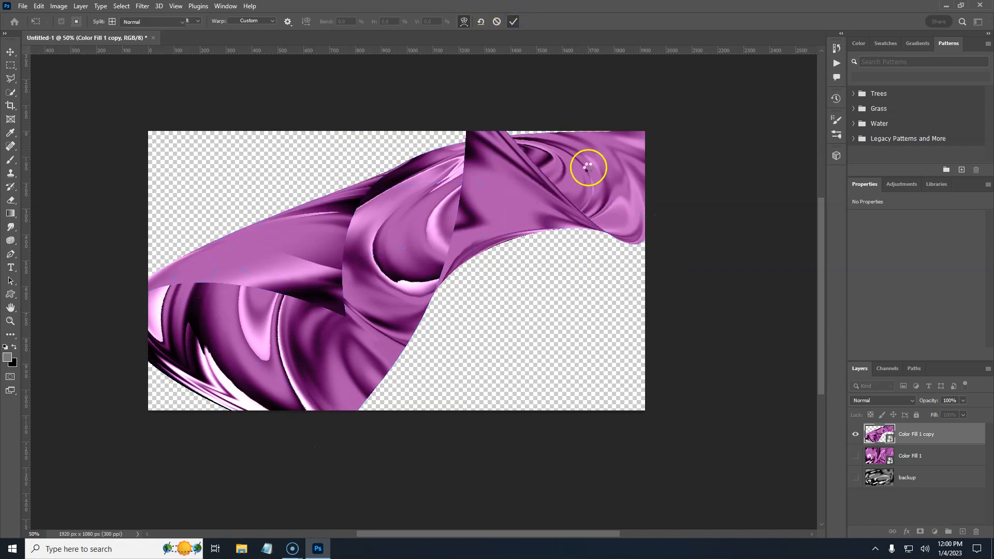
Step: Show the original Color Fill 1 layer and set the copy's blend mode to Screen at 44% opacity
left_click(855, 456)
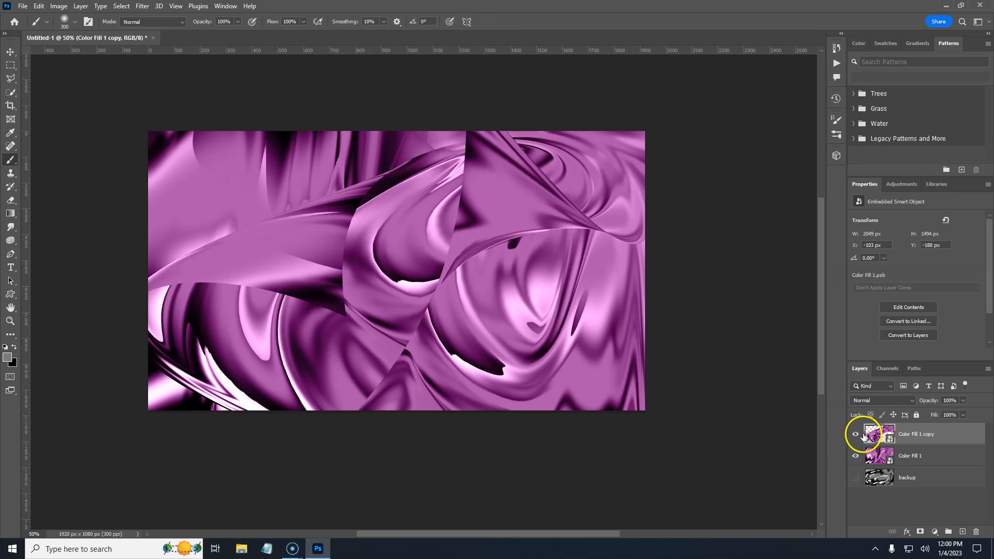
double_click(942, 435)
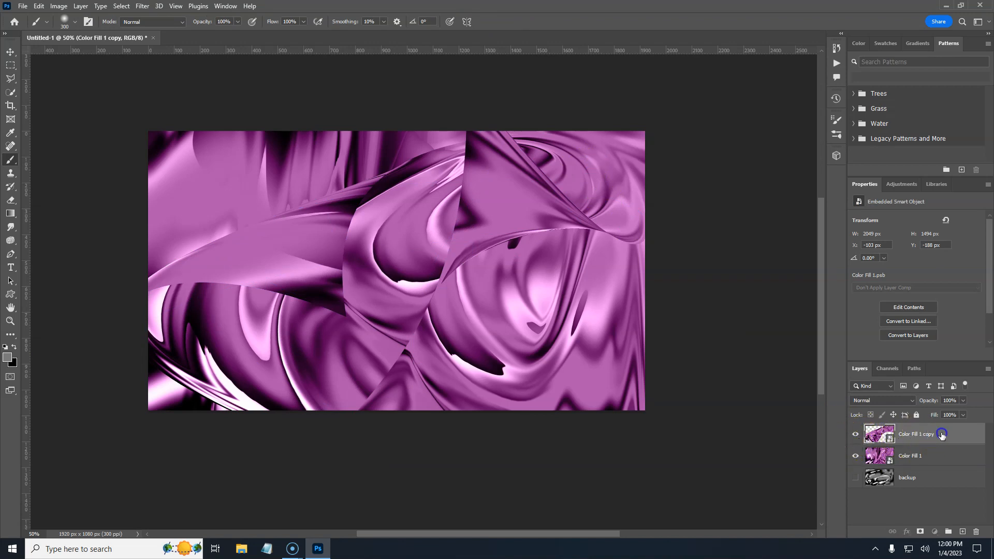
left_click(908, 400)
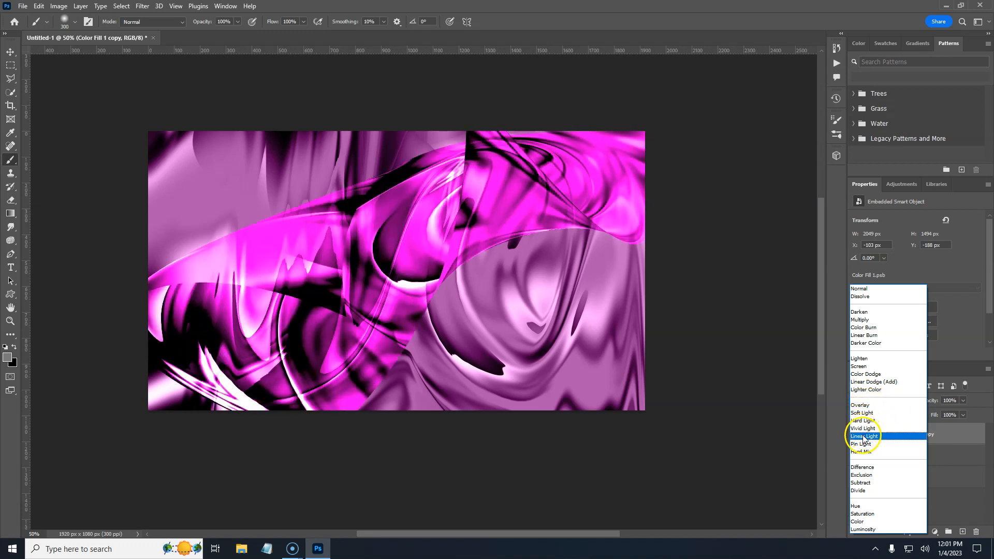
left_click(857, 366)
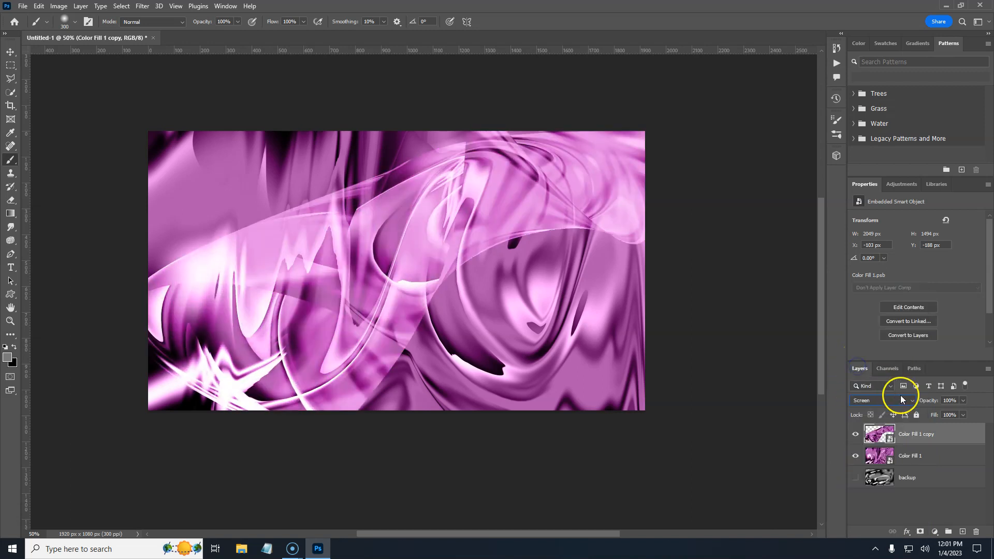
left_click_drag(922, 403, 900, 406)
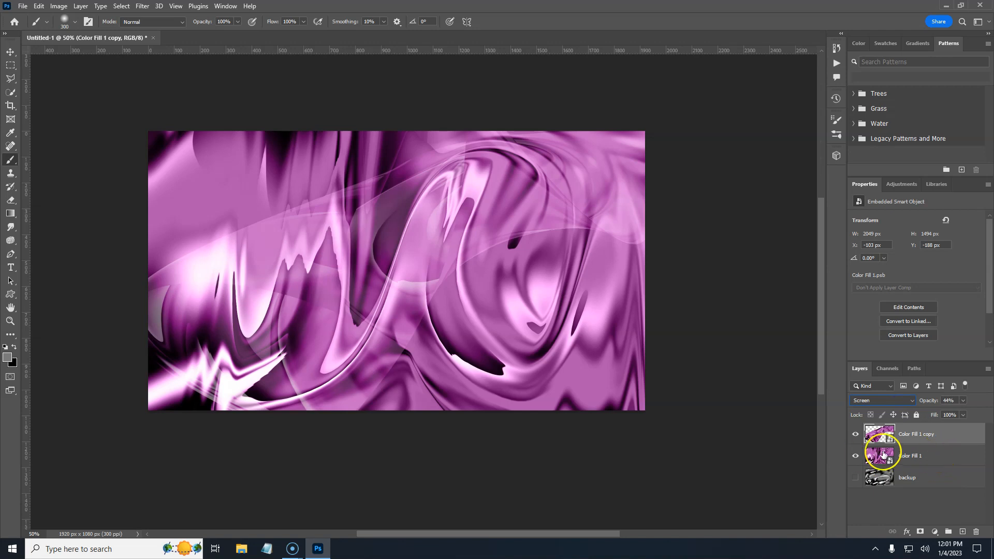
Step: Merge the two Color Fill layers and free-transform the merged layer, scaling it up slightly to about 2101 × 1535 px
left_click(941, 454, "shift")
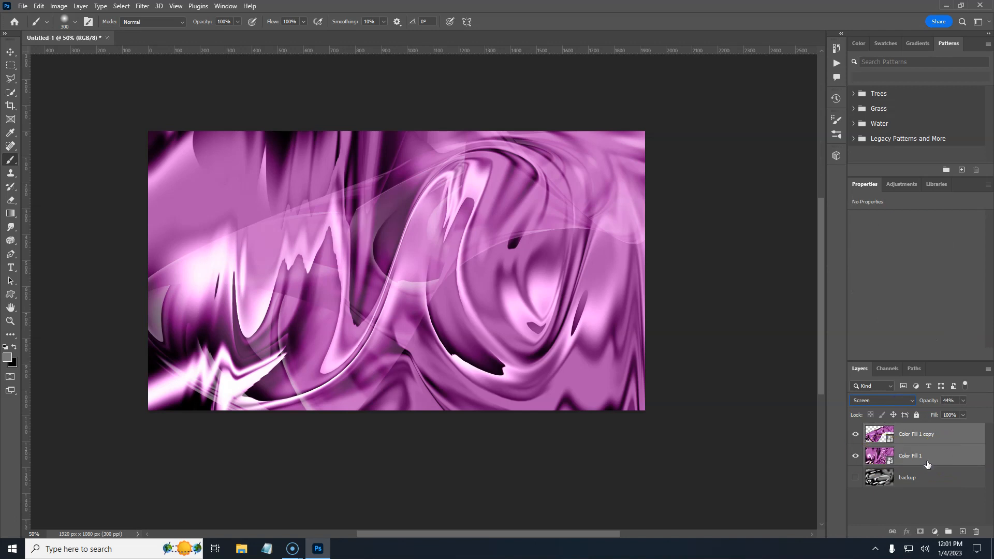
key("ctrl+e")
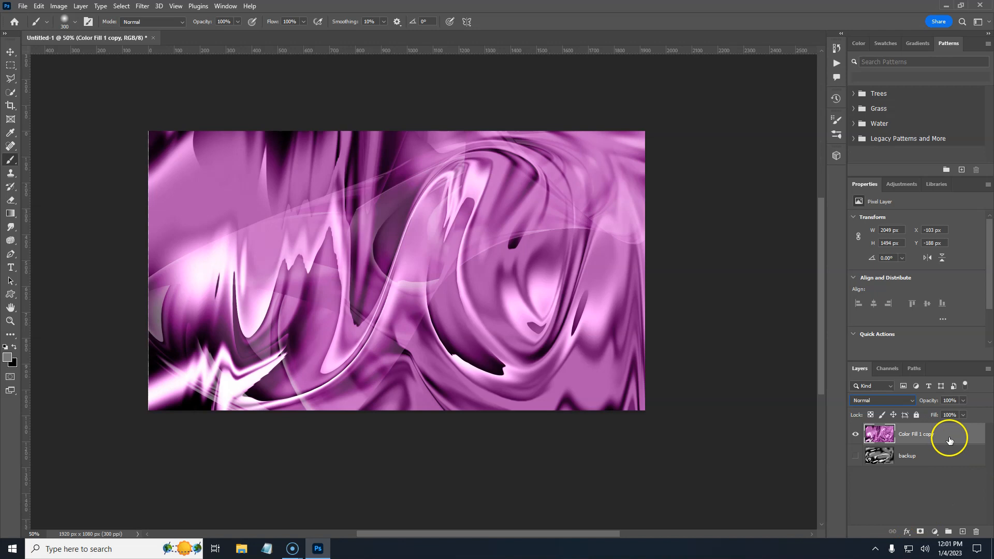
key("ctrl+t")
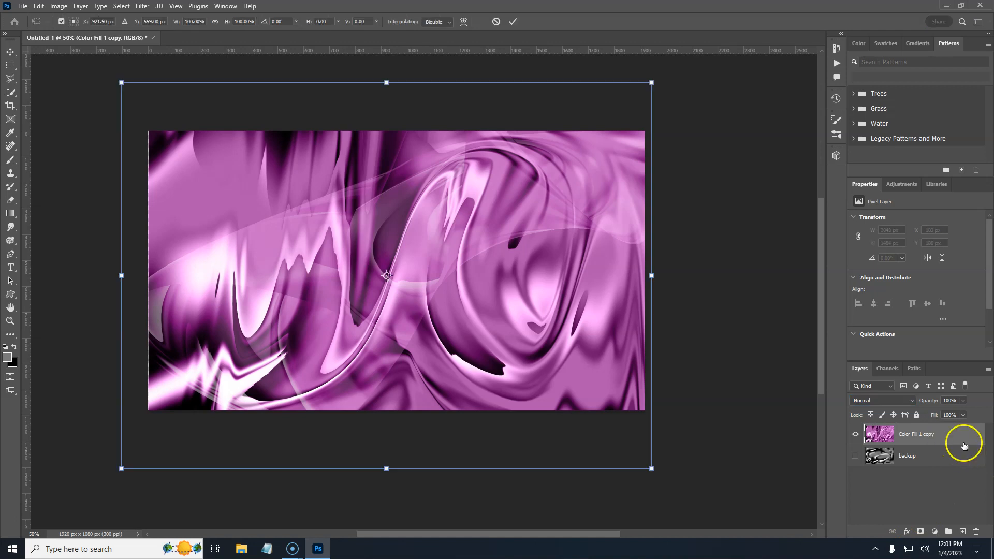
left_click_drag(655, 276, 715, 216)
left_click_drag(754, 238, 576, 516)
left_click_drag(568, 112, 537, 149)
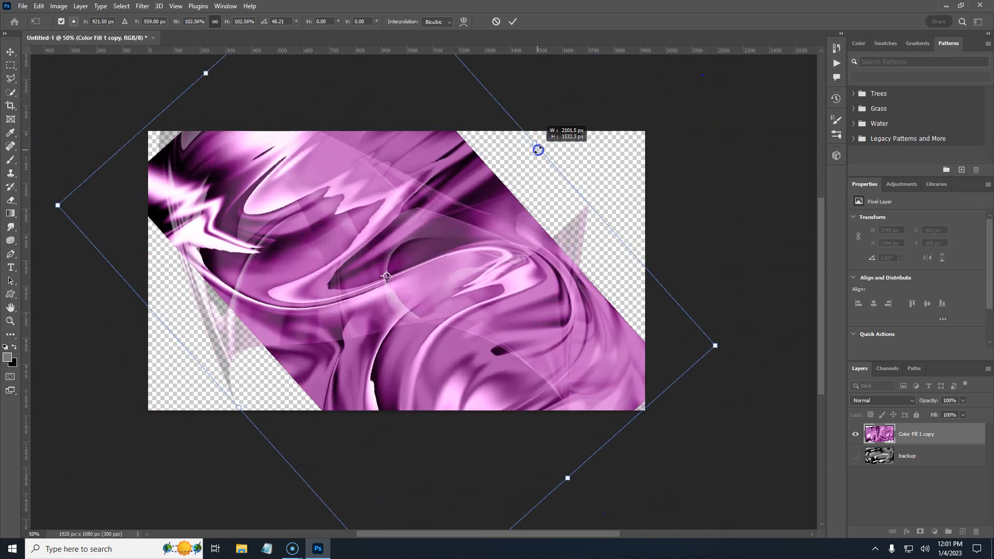
left_click_drag(741, 343, 760, 217)
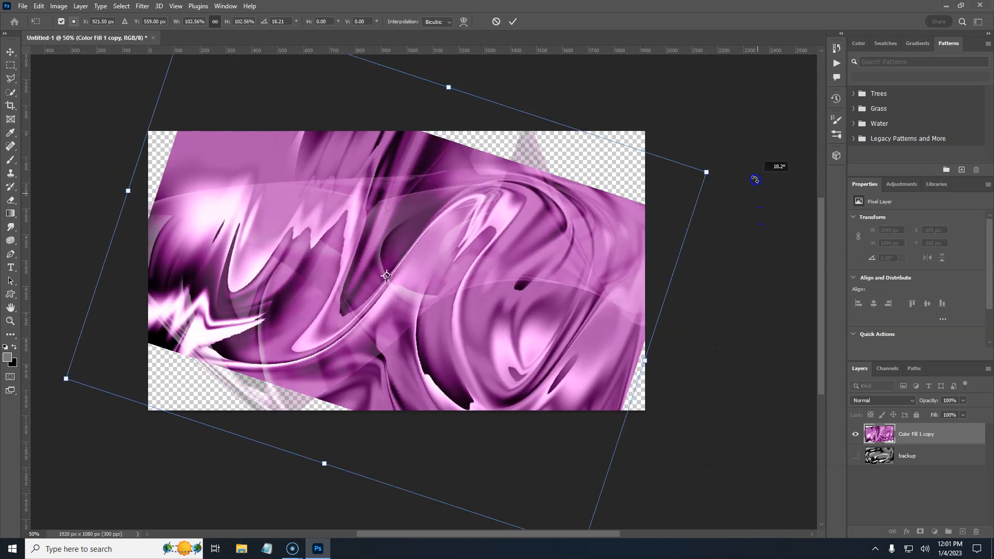
left_click_drag(753, 126, 750, 109)
left_click_drag(681, 308, 697, 278)
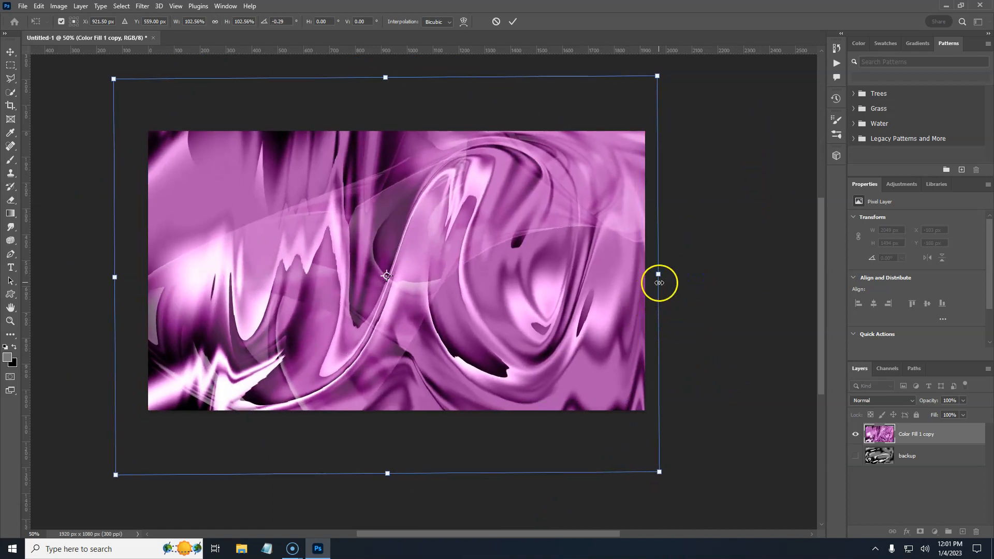
key("Return")
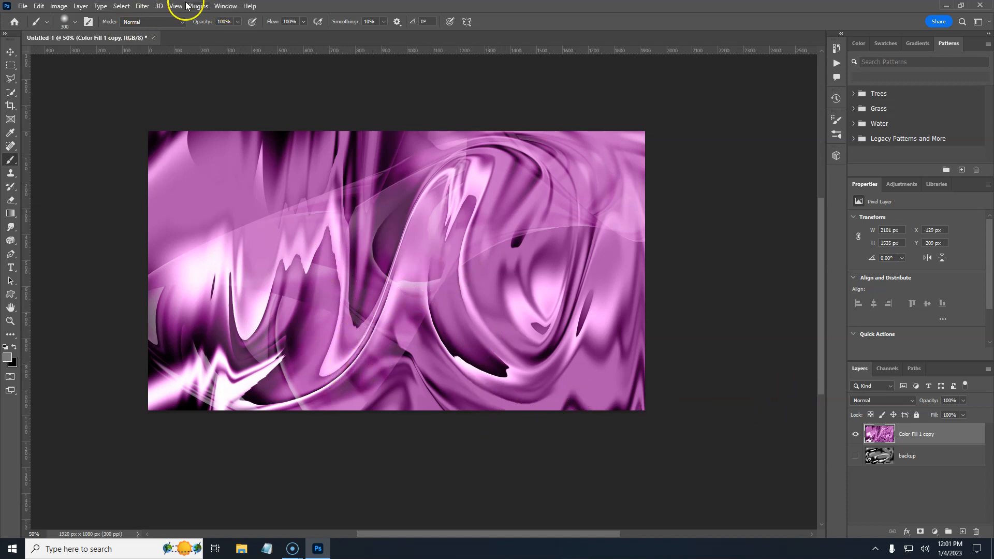
Step: Open the Camera Raw Filter and in Basic set Tint +8, Exposure -0.45, Contrast +35, Texture +41 and Clarity +30
left_click(143, 7)
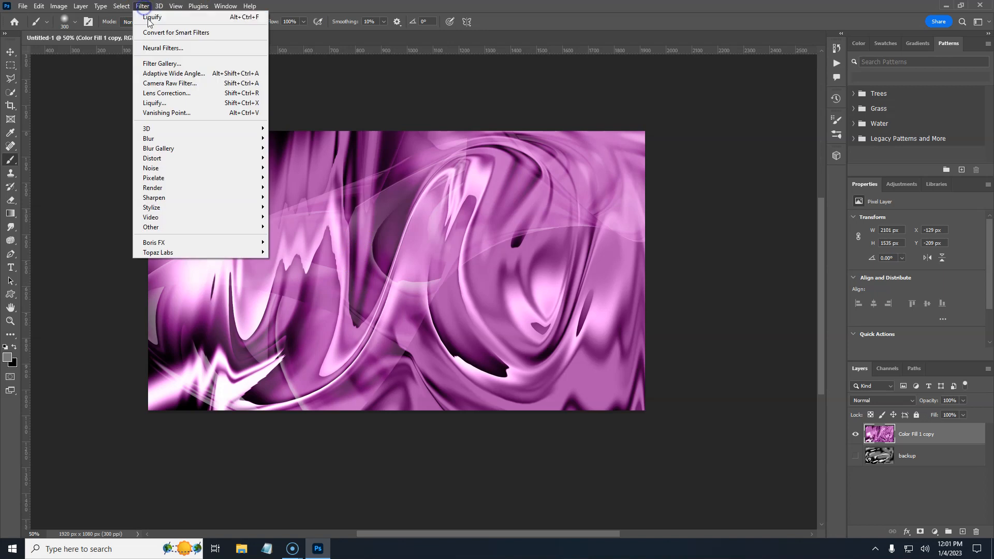
left_click(166, 84)
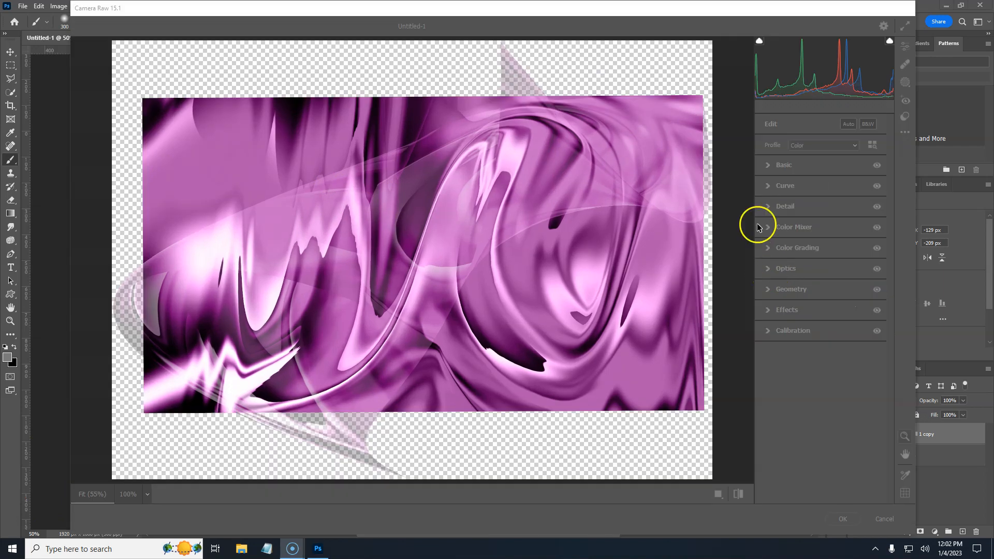
left_click(769, 167)
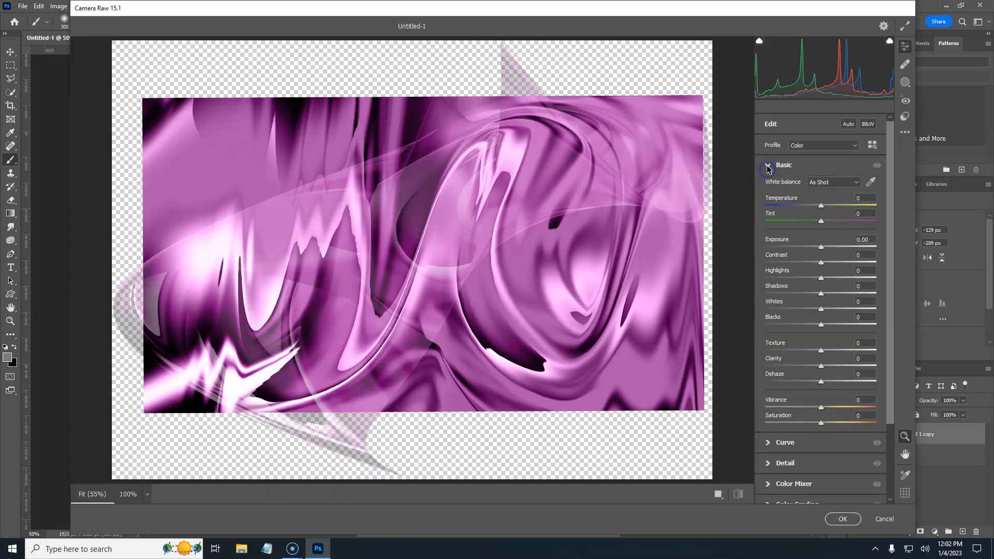
left_click_drag(822, 205, 839, 263)
left_click_drag(834, 365, 896, 351)
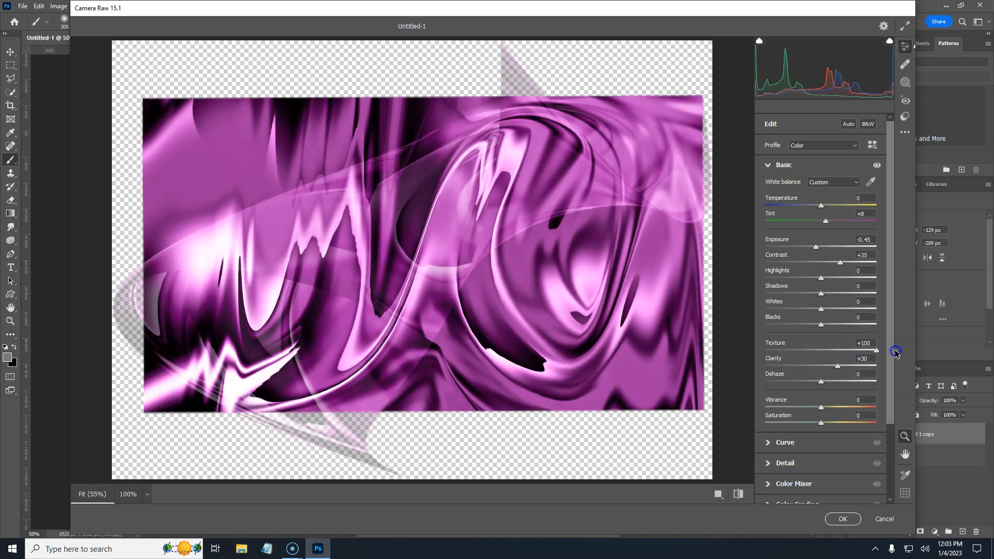
Step: Reset Clarity to 0 and set Highlights to -41, Shadows to +39 and Texture to +20 in the Basic panel
double_click(845, 351)
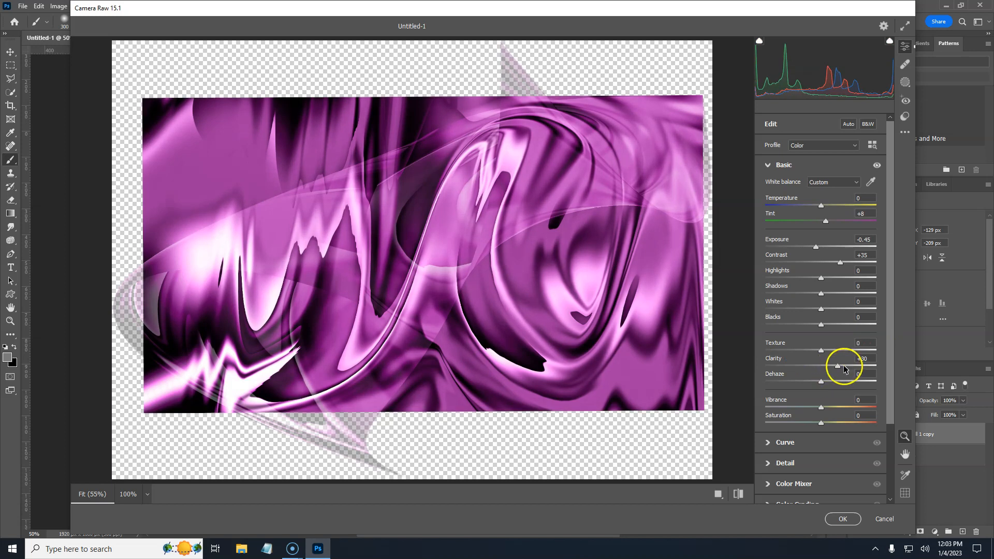
double_click(838, 366)
mouse_move(823, 407)
left_mouse_down()
mouse_move(861, 406)
mouse_move(739, 419)
mouse_move(823, 409)
left_mouse_up()
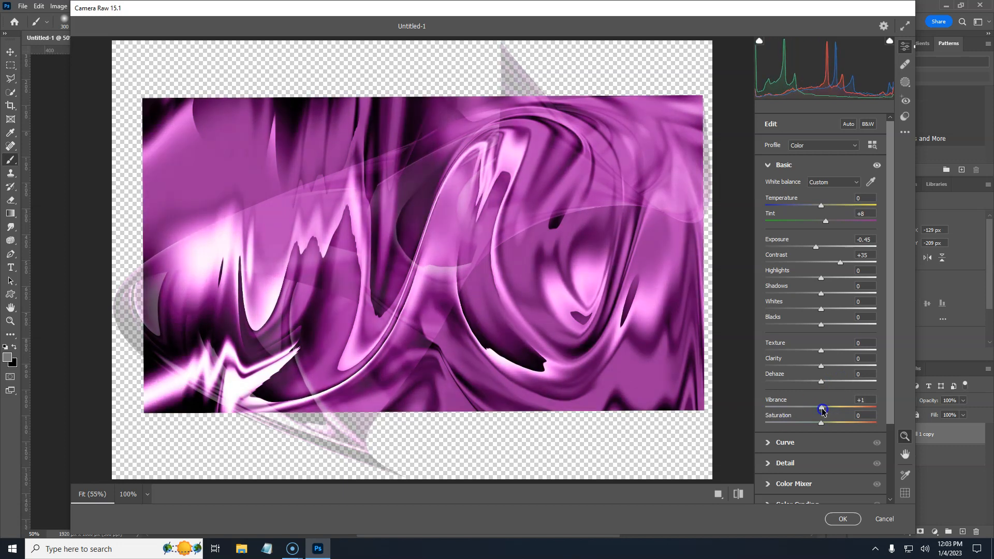
left_click_drag(820, 280, 842, 294)
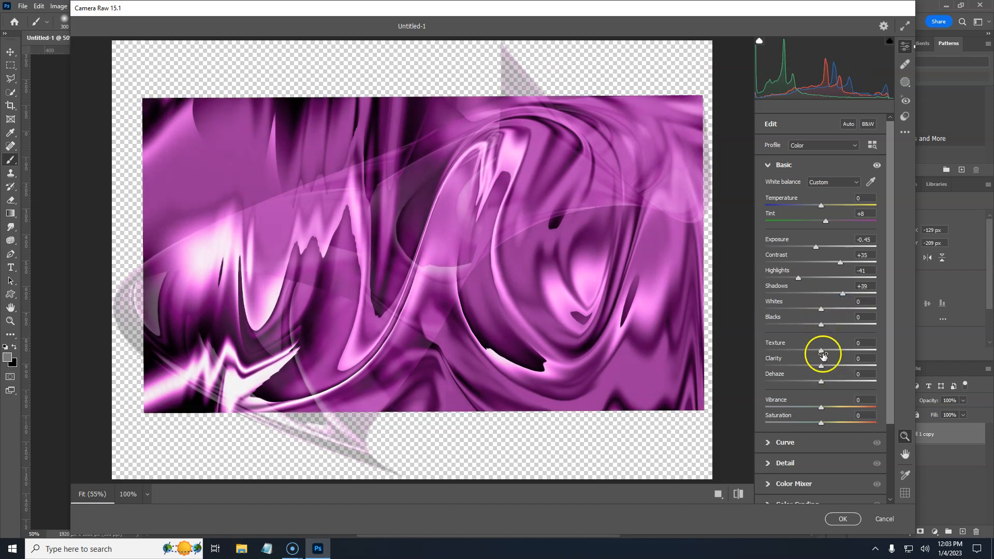
left_click_drag(821, 351, 855, 351)
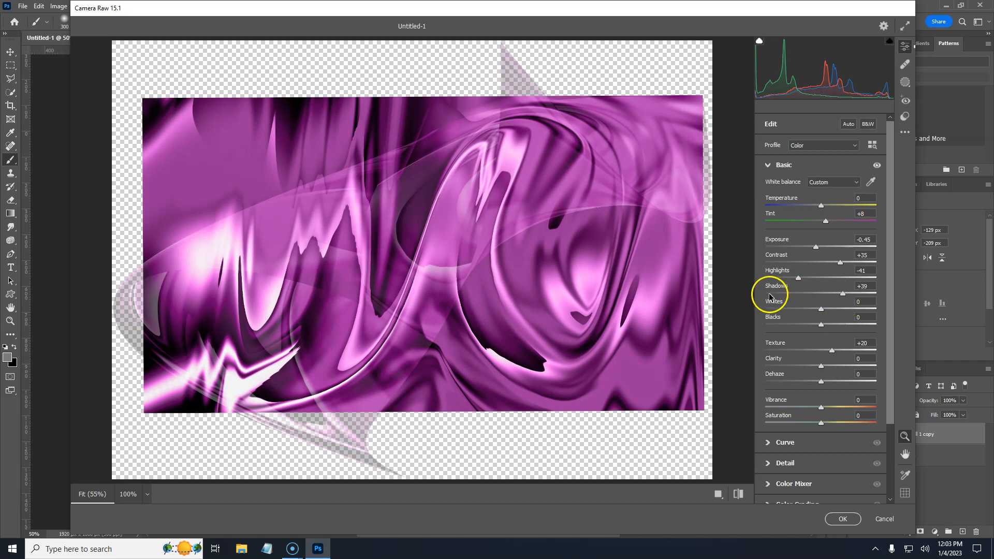
left_click(769, 165)
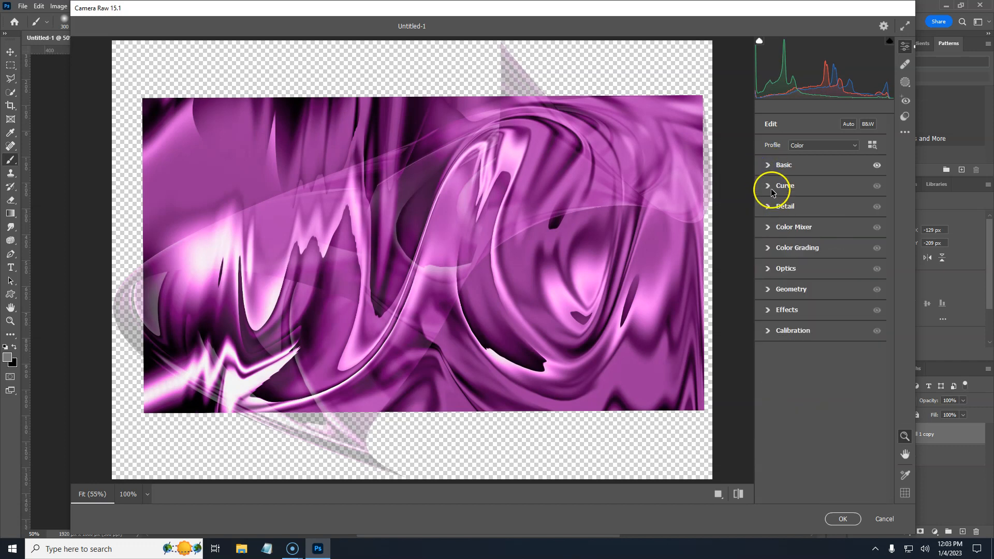
Step: Try raising Noise Reduction in the Detail panel, then set it back to 0
left_click(768, 206)
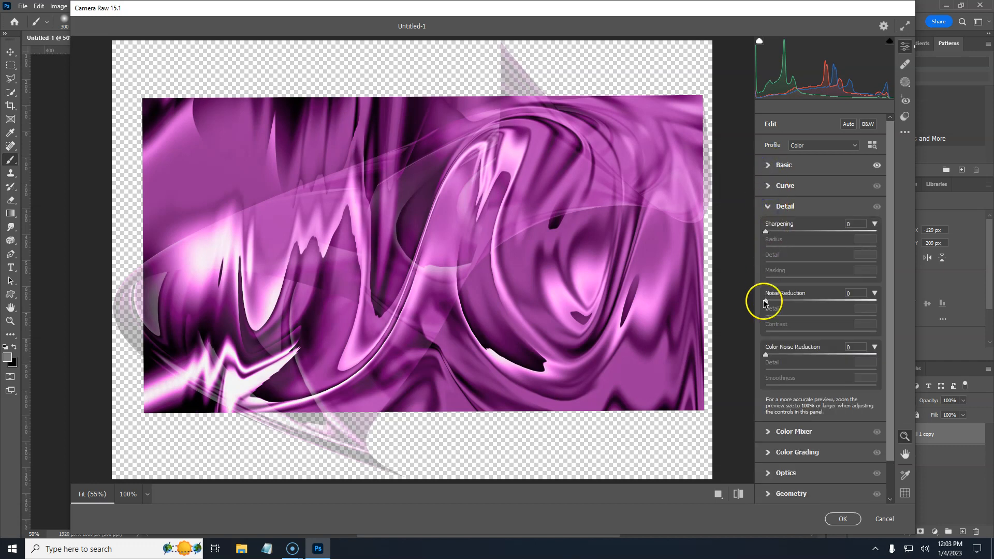
left_click_drag(766, 301, 781, 303)
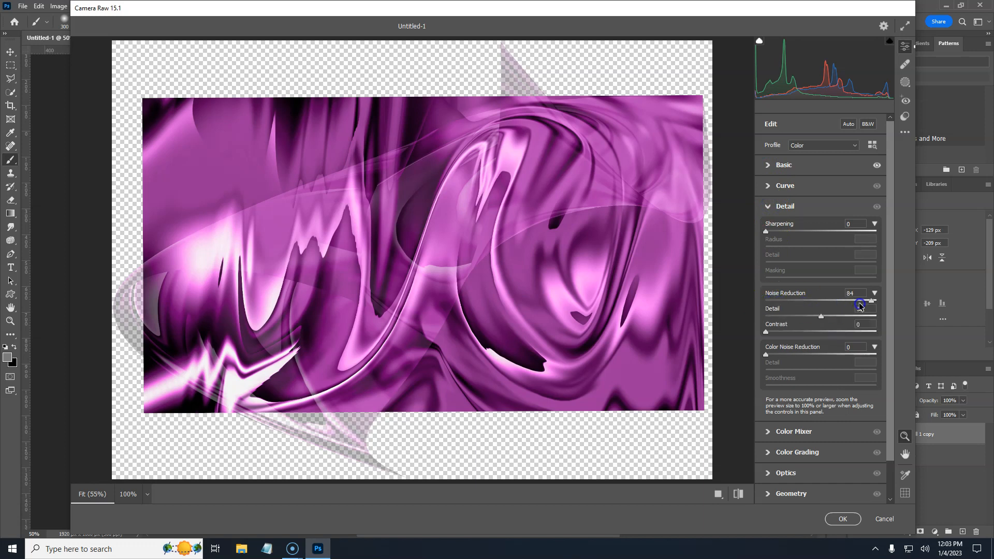
left_click_drag(874, 303, 876, 302)
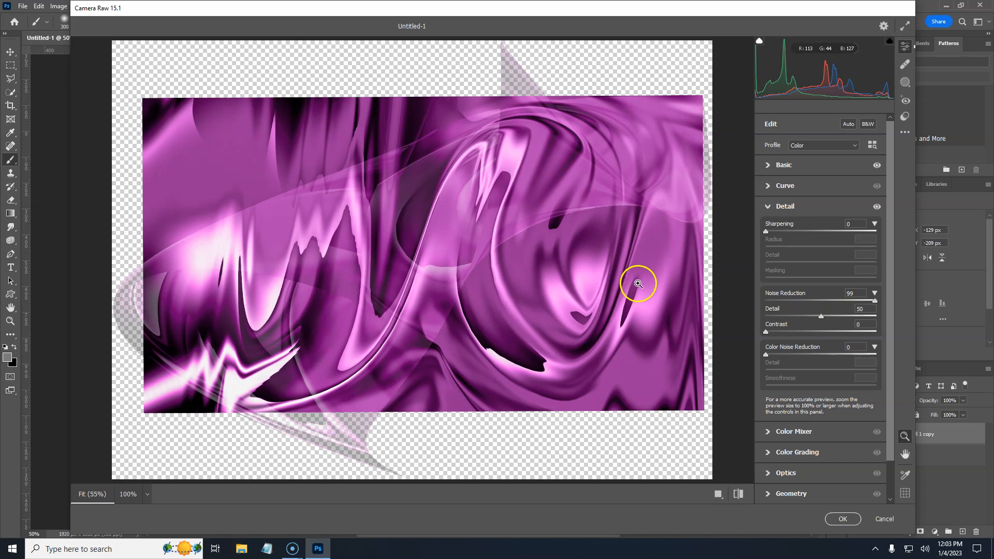
left_click_drag(876, 303, 766, 306)
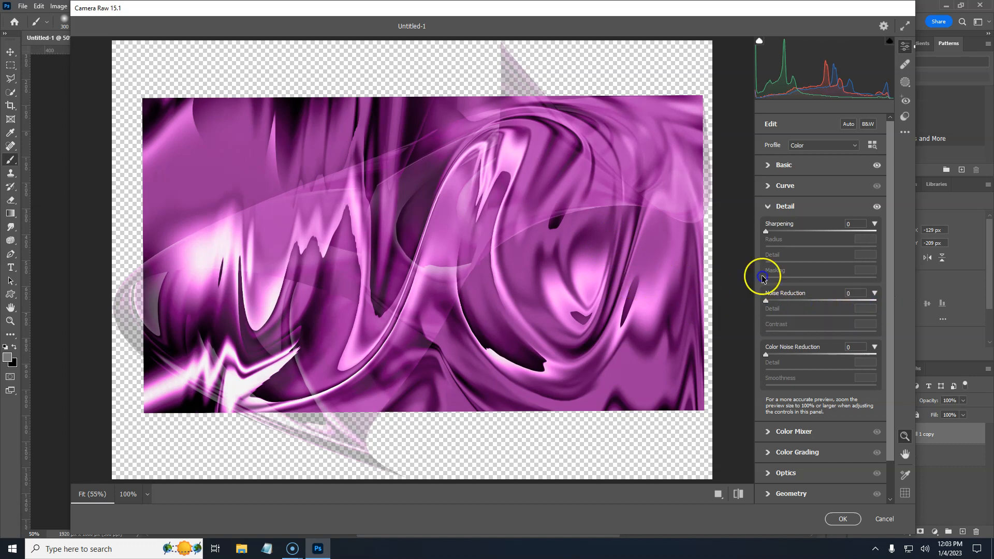
left_click(769, 208)
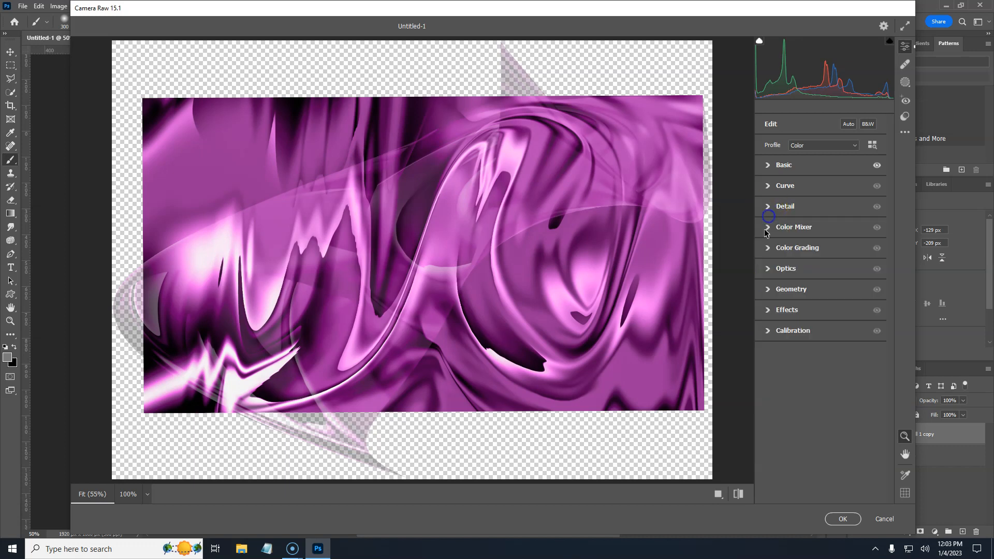
Step: Try adding Grain in the Effects panel, then set it back to 0
left_click(768, 310)
left_click_drag(767, 334, 852, 335)
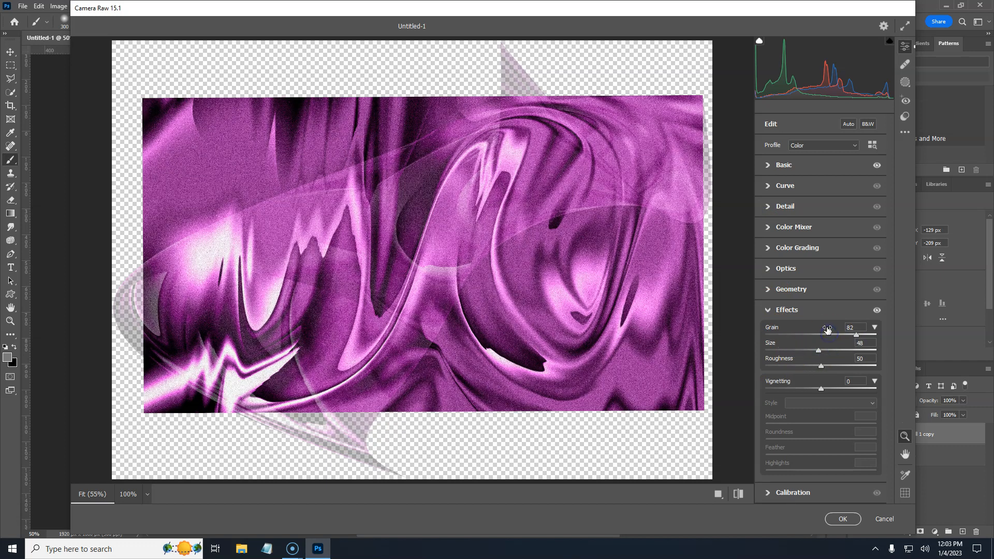
left_click_drag(852, 336, 765, 335)
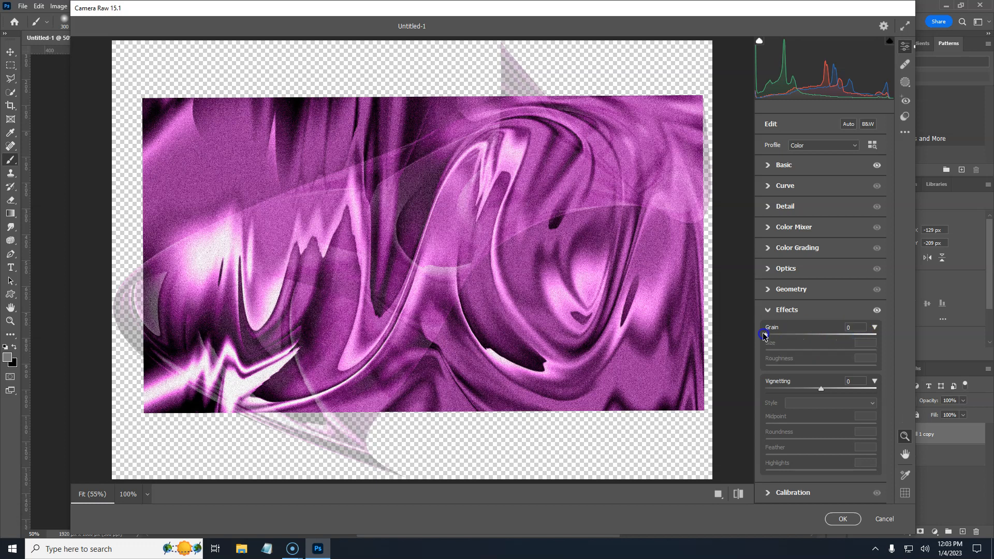
Step: Try adding Grain with larger Size and Roughness in the Effects panel, then reset Grain to 0
left_click(771, 313)
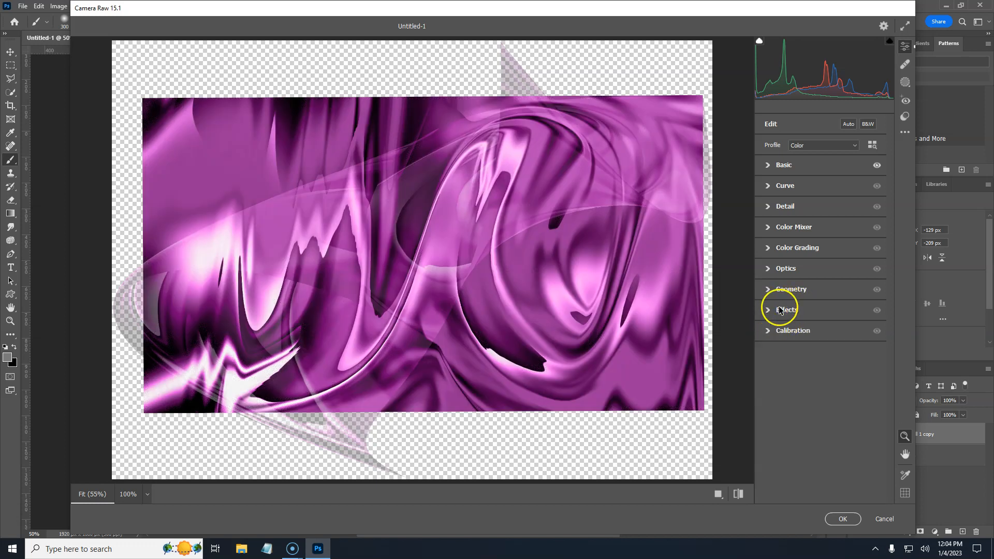
left_click(771, 311)
left_click_drag(767, 338, 797, 337)
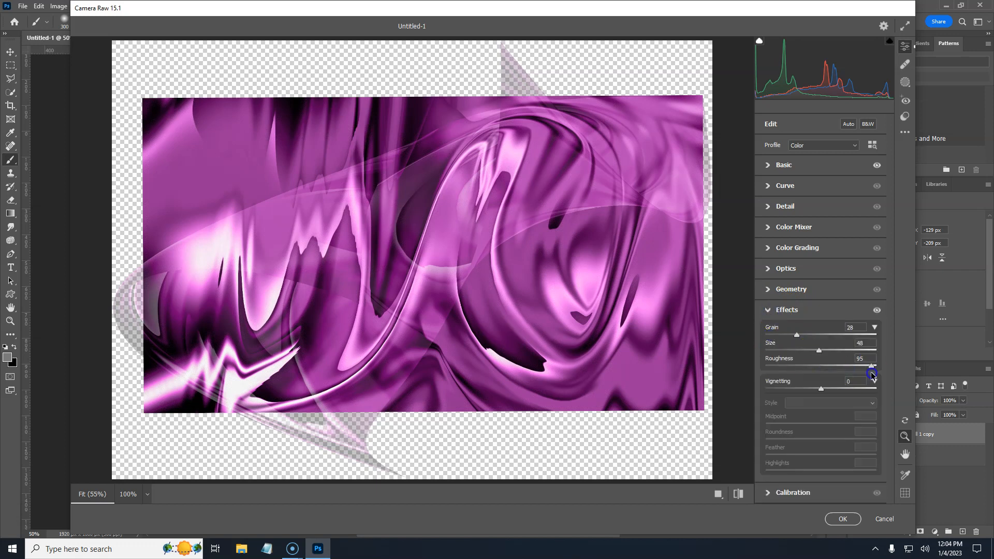
left_click_drag(869, 372, 867, 371)
left_click_drag(824, 348, 863, 353)
double_click(797, 336)
left_click(781, 317)
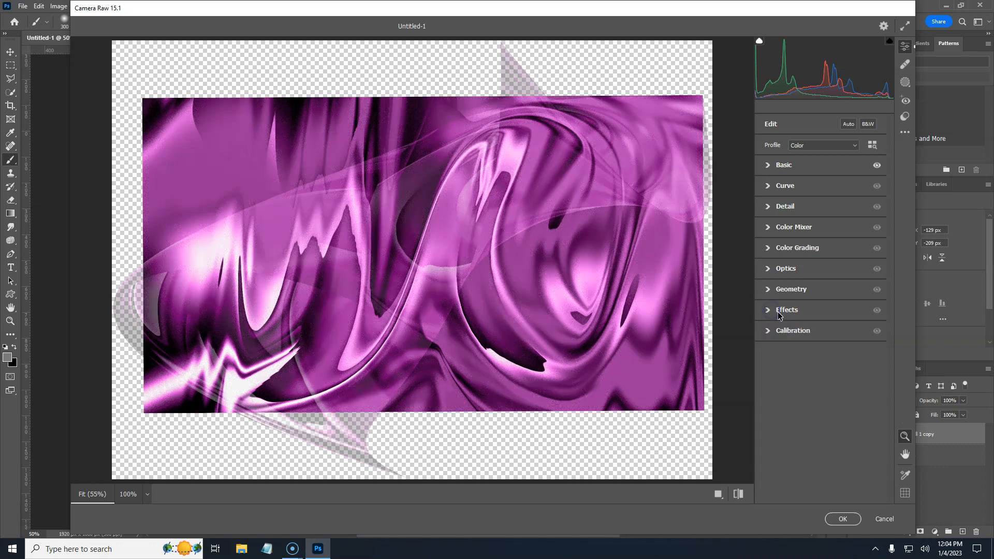
Step: Add a Vignetting of -56 in the Effects panel
left_click(769, 317)
mouse_move(823, 392)
left_mouse_down()
mouse_move(760, 388)
mouse_move(909, 386)
mouse_move(814, 392)
left_mouse_up()
left_click_drag(888, 392, 791, 392)
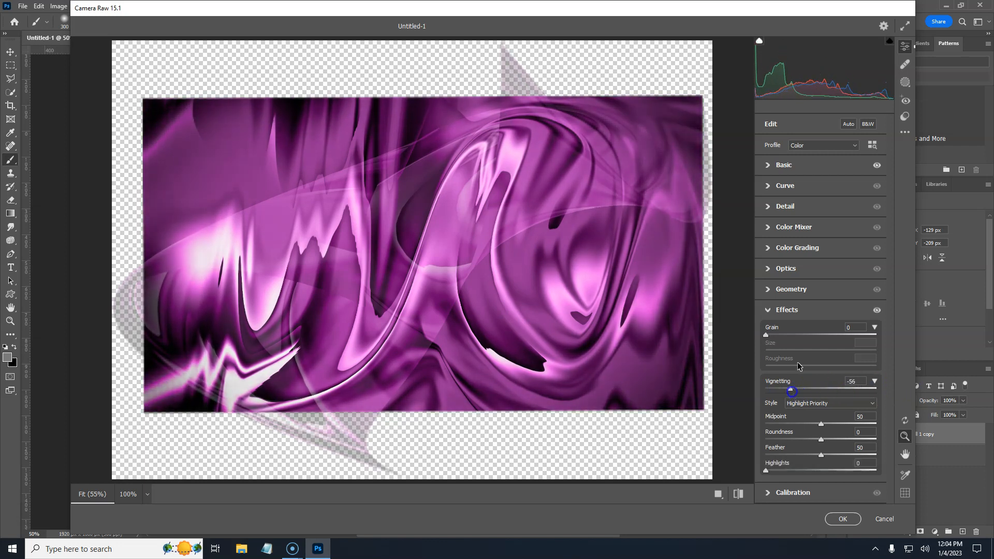
Step: Pull the tone curve's Lights point down to -32 in the Curve panel
left_click(785, 185)
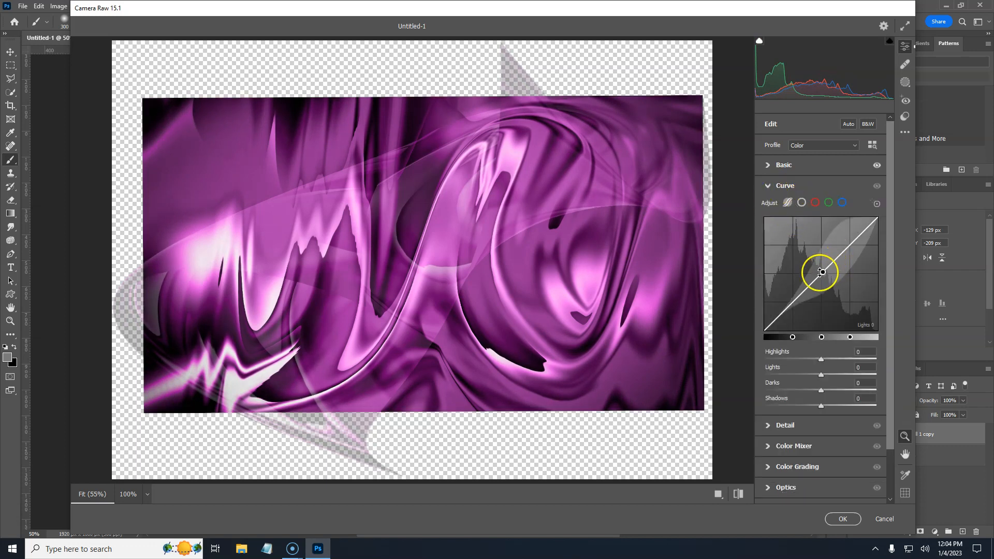
left_click_drag(821, 270, 811, 291)
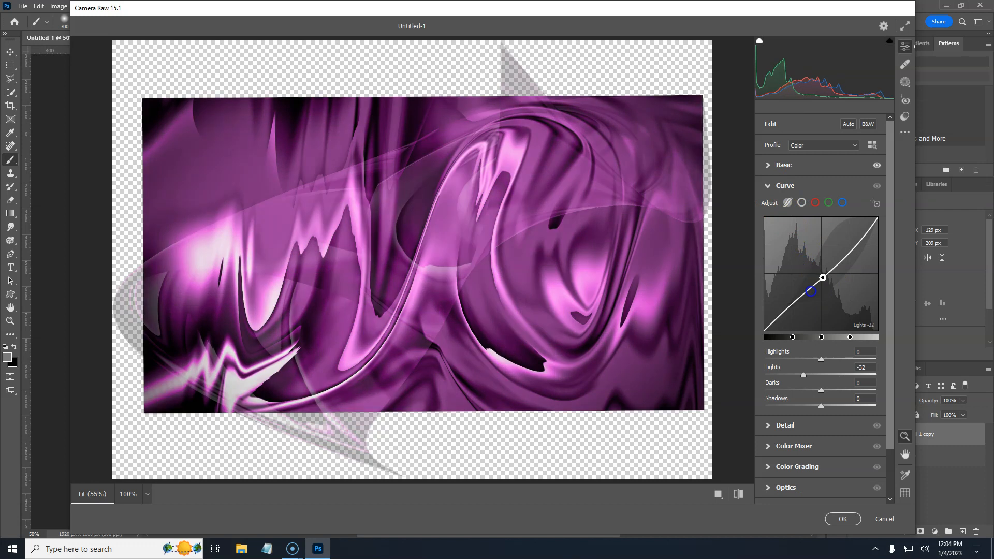
left_click(768, 186)
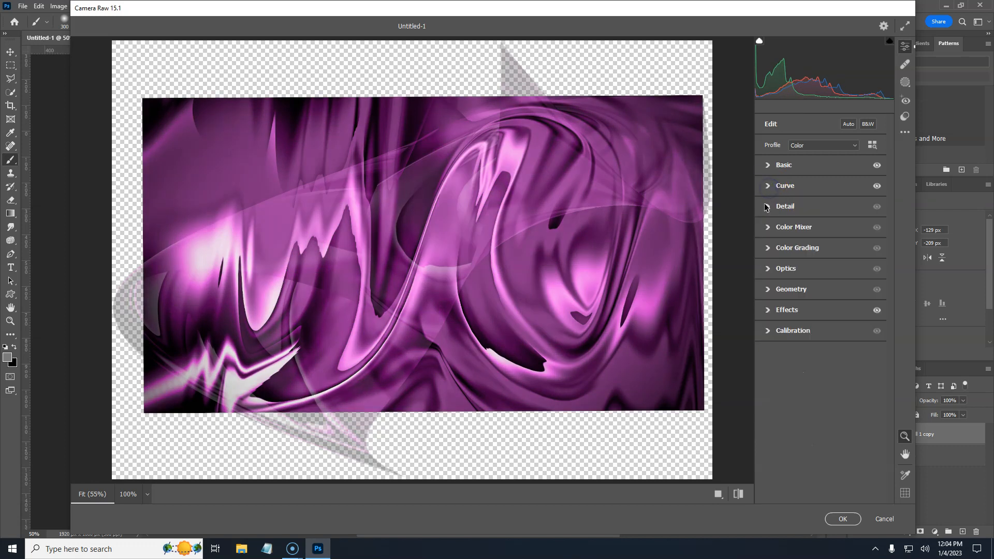
Step: Set Noise Reduction to 62 with its Detail at 100 in the Detail panel
left_click(768, 207)
left_click_drag(766, 302, 885, 318)
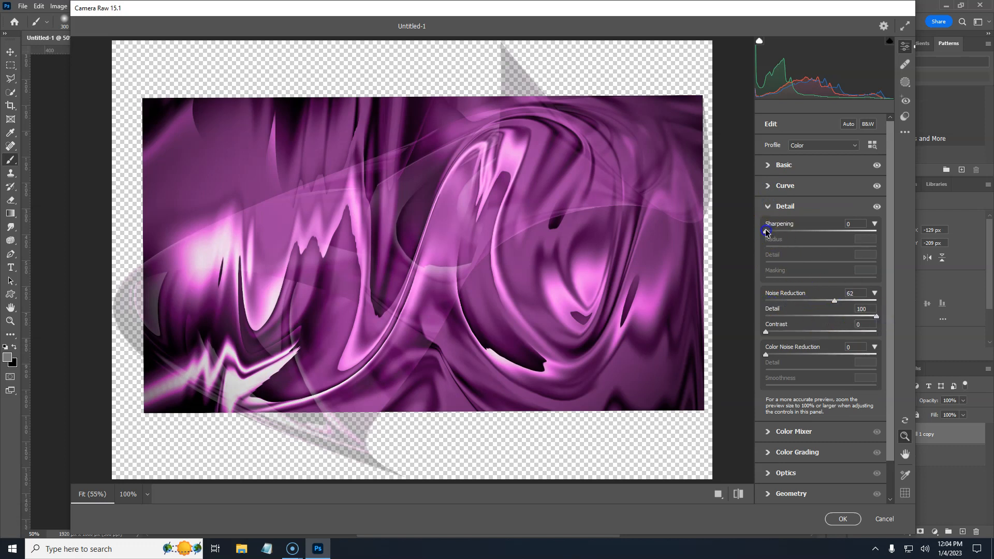
left_click(769, 208)
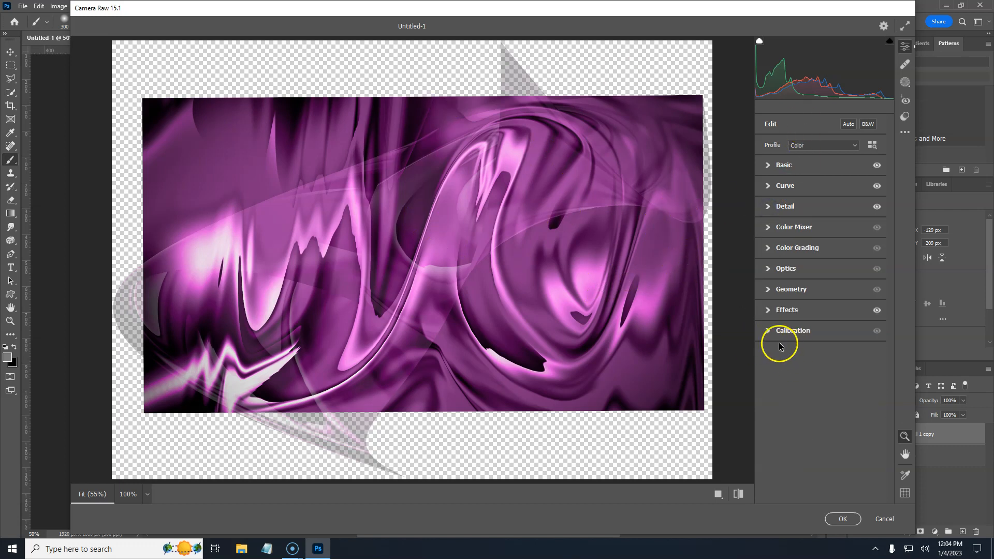
Step: Lower the Purples and Magentas in the Color Mixer, with Luminance at -7 and -14, and apply the filter
left_click(768, 229)
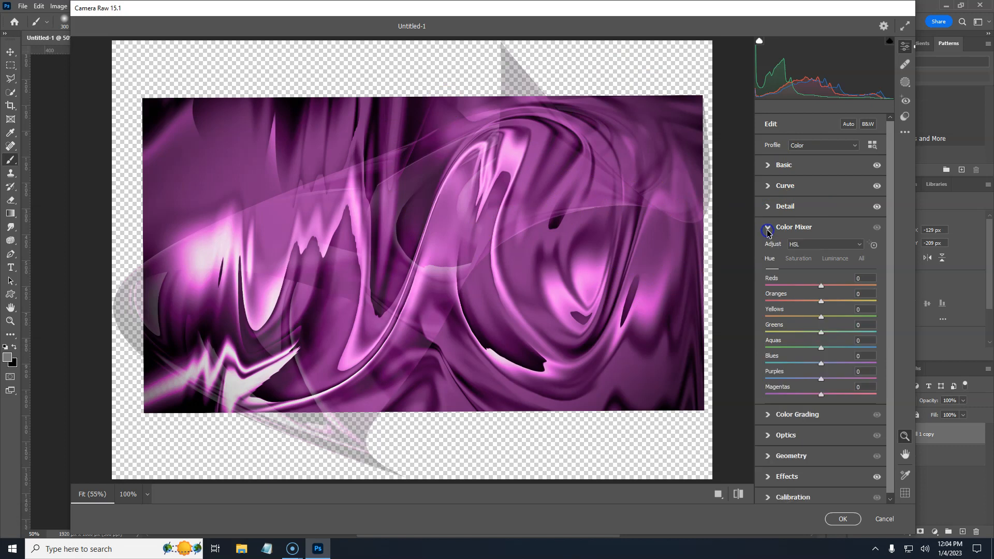
left_click(799, 261)
mouse_move(821, 379)
left_mouse_down()
mouse_move(877, 377)
mouse_move(811, 379)
mouse_move(856, 381)
mouse_move(843, 383)
mouse_move(862, 396)
mouse_move(837, 395)
mouse_move(824, 378)
mouse_move(849, 378)
mouse_move(782, 380)
mouse_move(863, 380)
mouse_move(810, 390)
mouse_move(868, 396)
mouse_move(779, 393)
mouse_move(811, 396)
left_mouse_up()
left_click(834, 261)
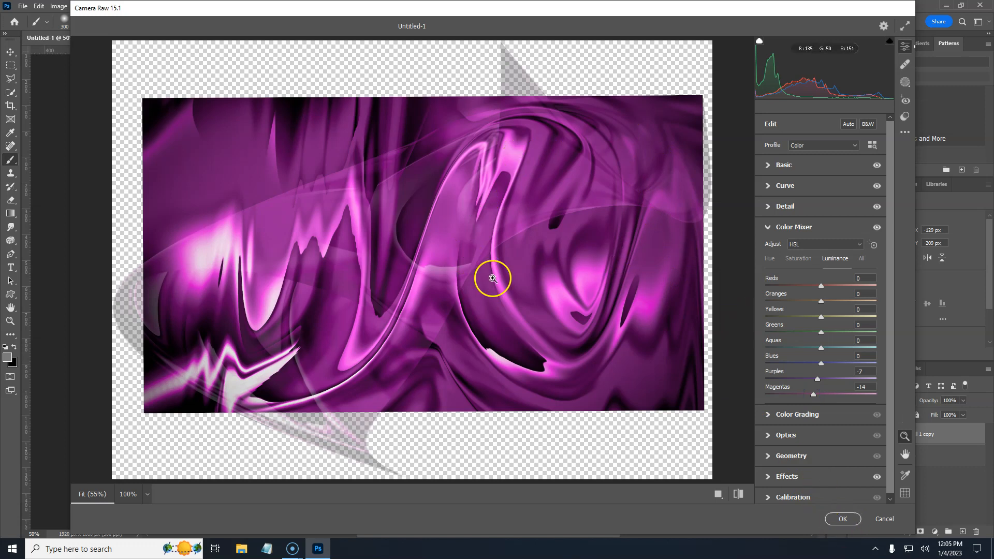
left_click(845, 521)
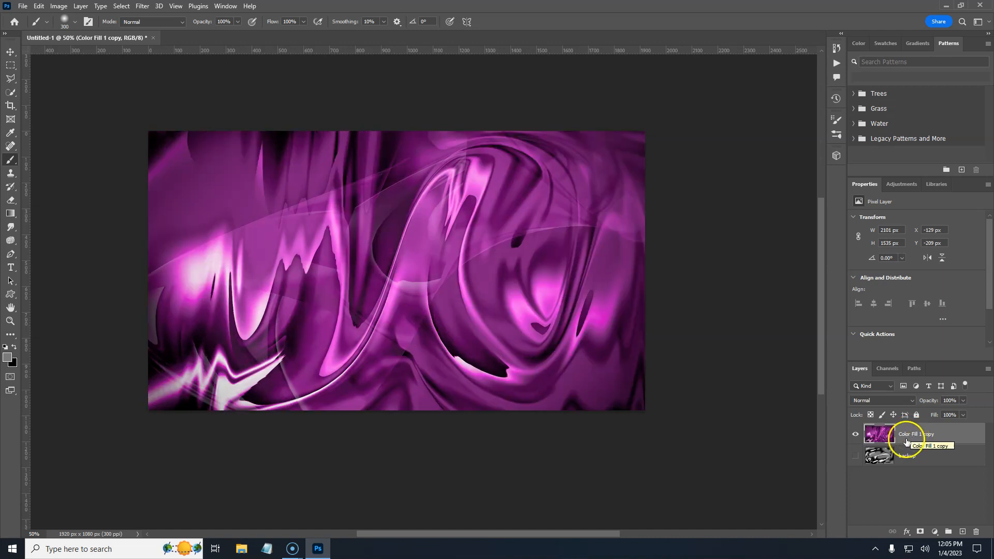
Step: Show the backup layer and briefly hide the Color Fill 1 copy layer to compare them
left_click(856, 455)
left_click(856, 438)
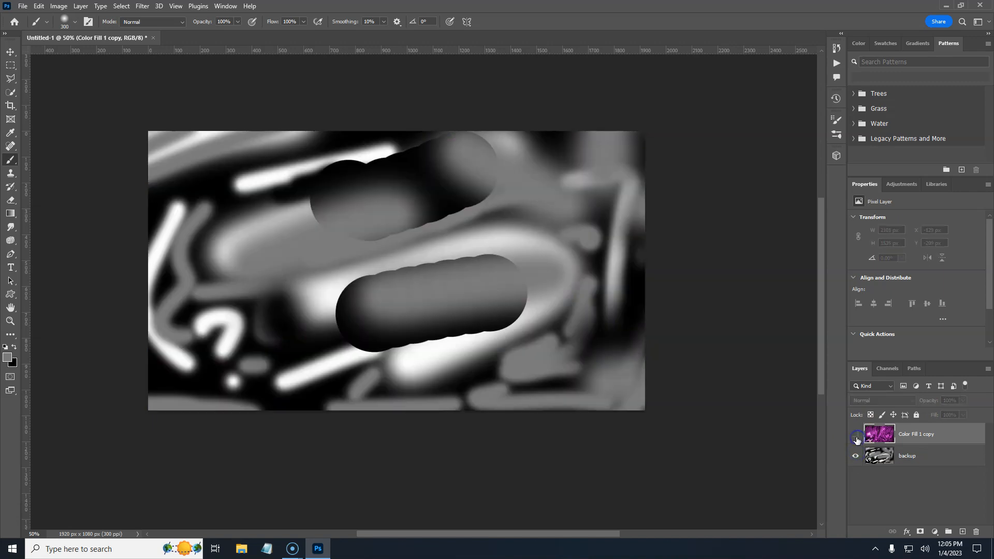
left_click(855, 439)
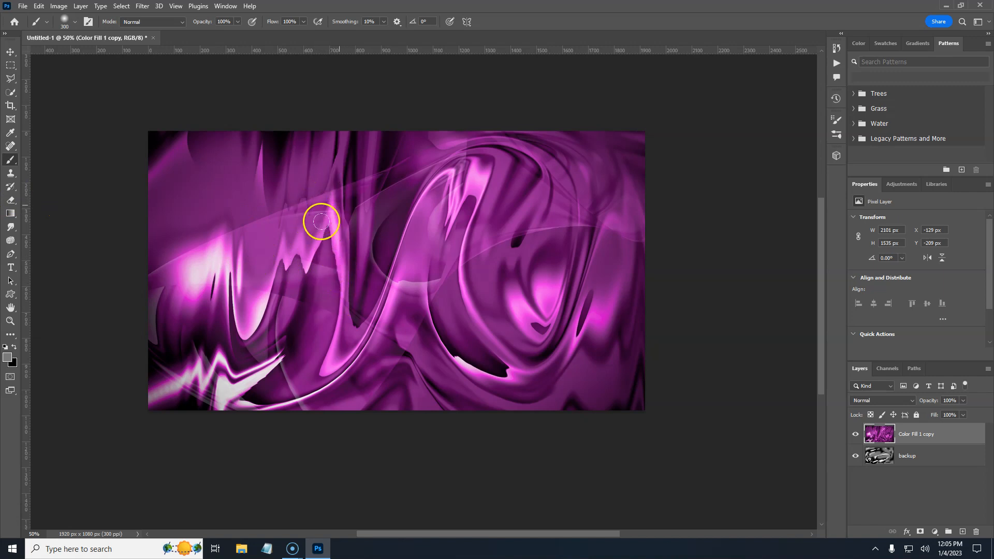
Step: Select the backup layer in the layer stack
left_click(941, 458)
left_click(953, 435)
left_click(940, 450)
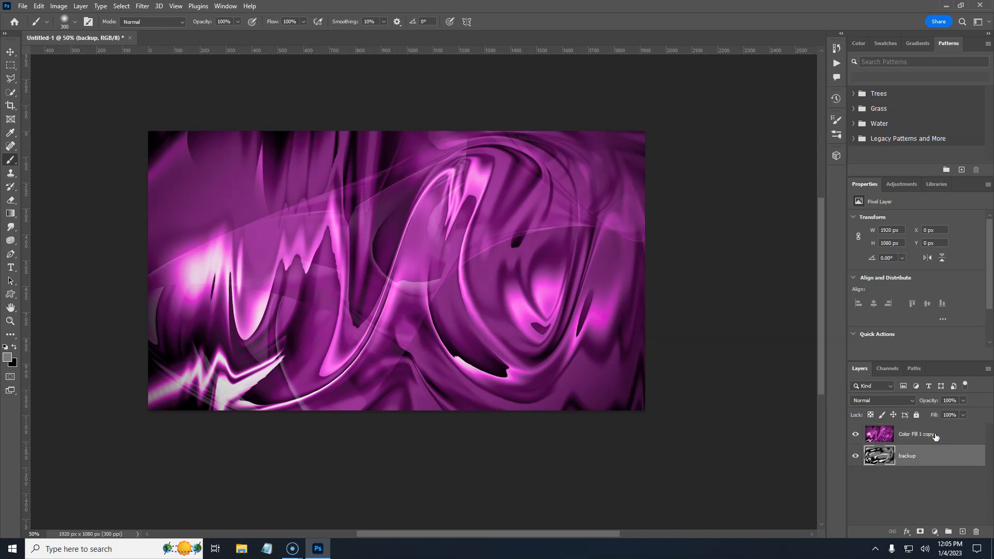